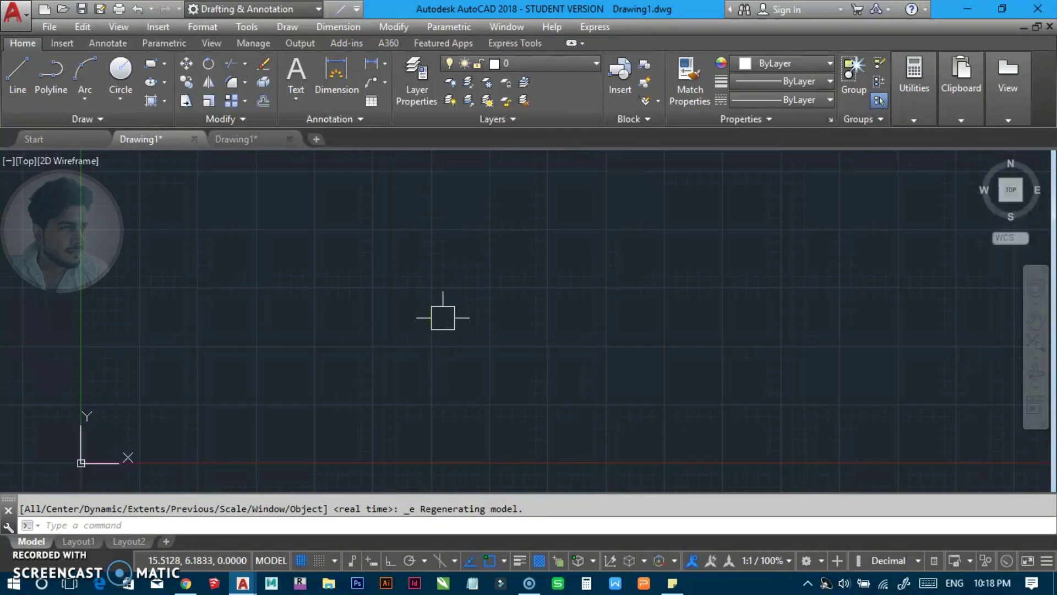
# Cancel the running Zoom command on the empty model space
pyautogui.press('Escape')
# Draw a rectangle from two picked corners and pan it up and right
pyautogui.write('rec')
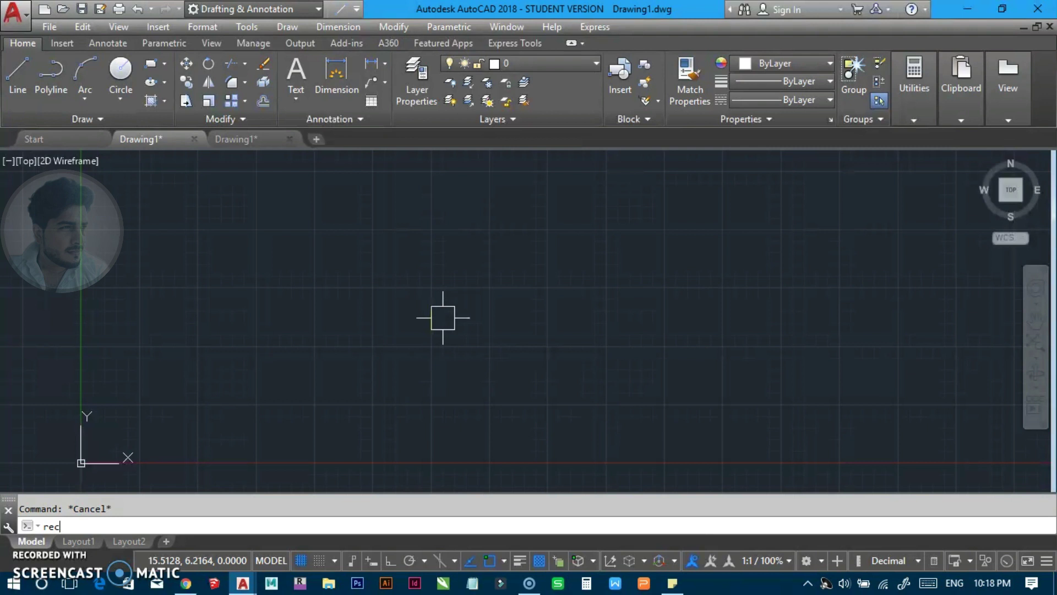
pyautogui.press('Return')
pyautogui.click(287, 234)
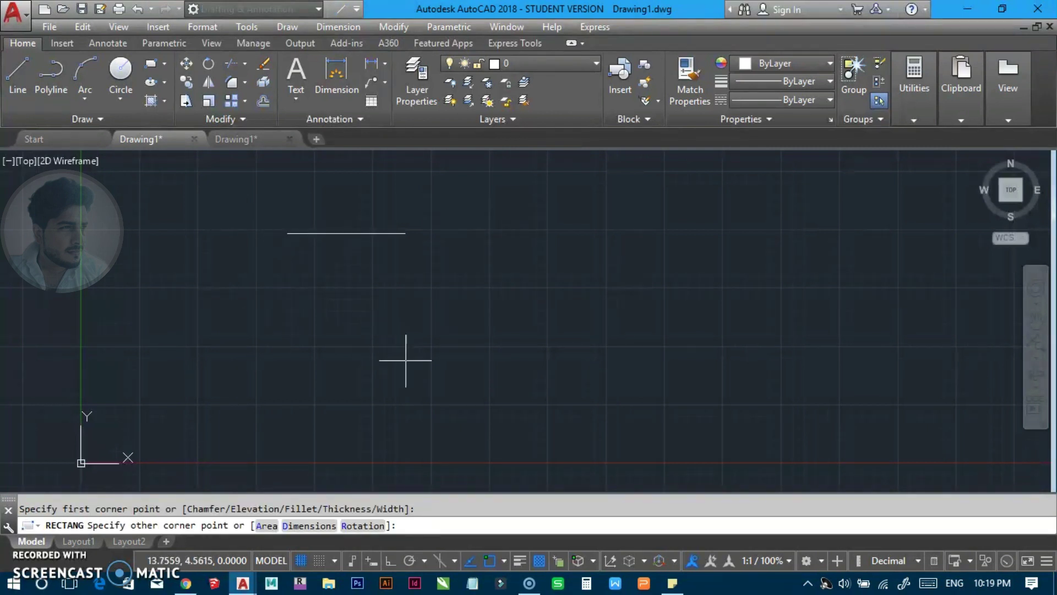
pyautogui.click(488, 422)
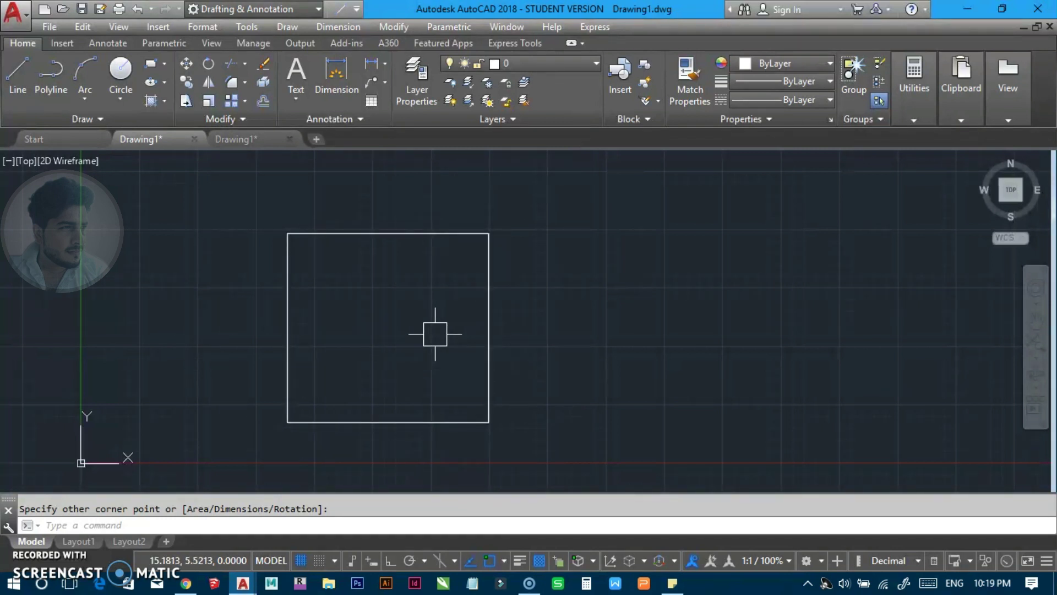
pyautogui.moveTo(347, 305); pyautogui.dragTo(385, 287, button='middle')
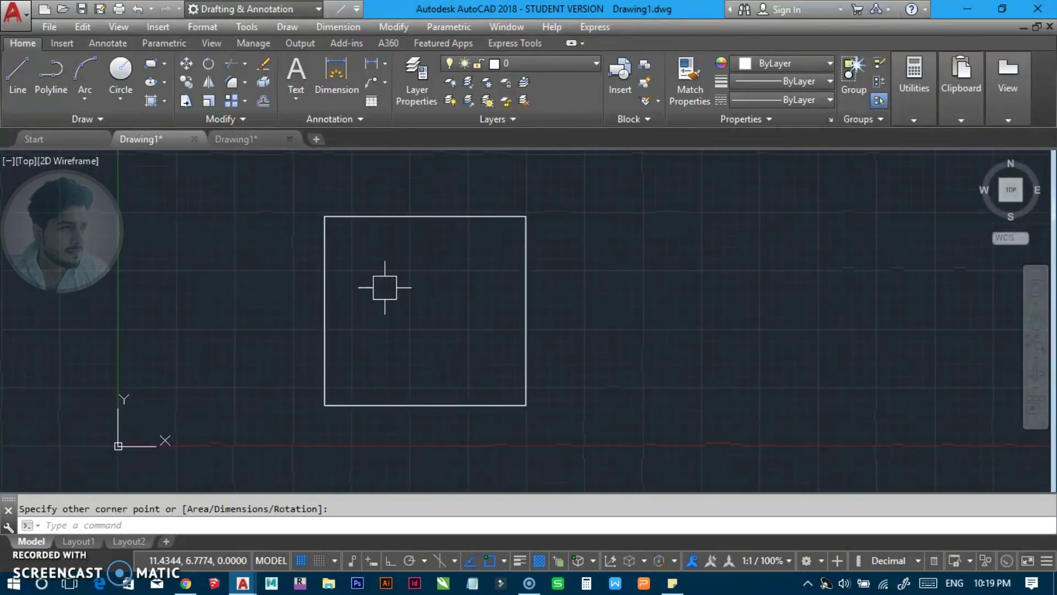
pyautogui.write('li')
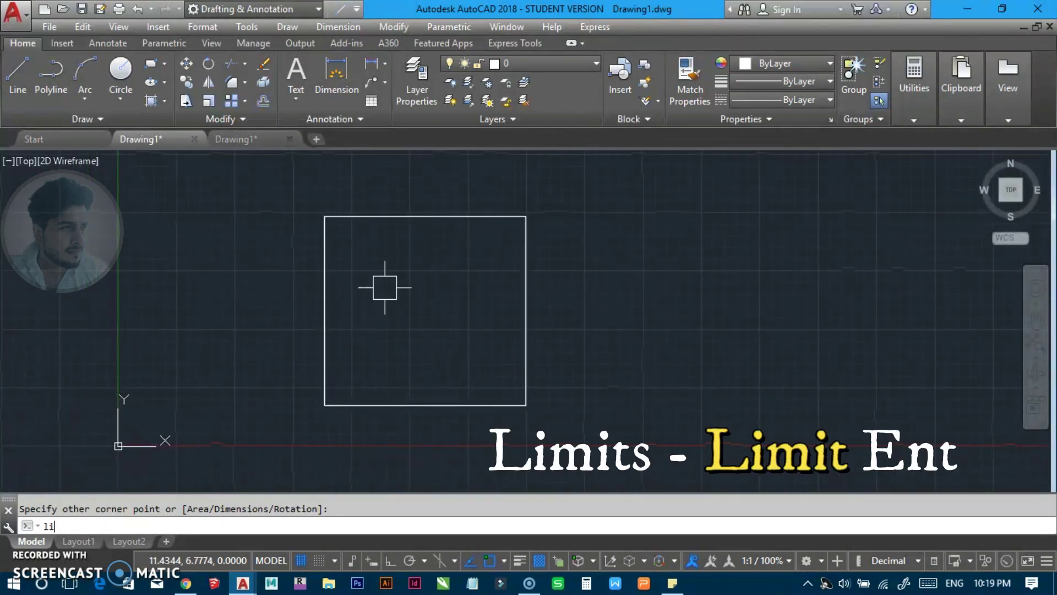
pyautogui.write('mit')
# Set the drawing limits to the rectangle's lower-left and upper-right corners
pyautogui.press('Return')
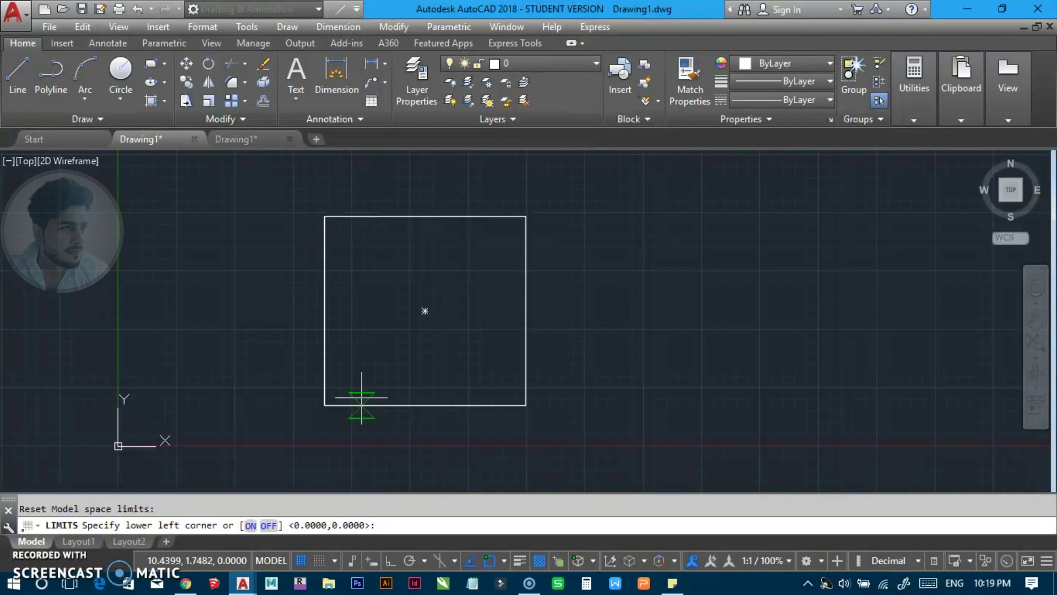
pyautogui.click(324, 405)
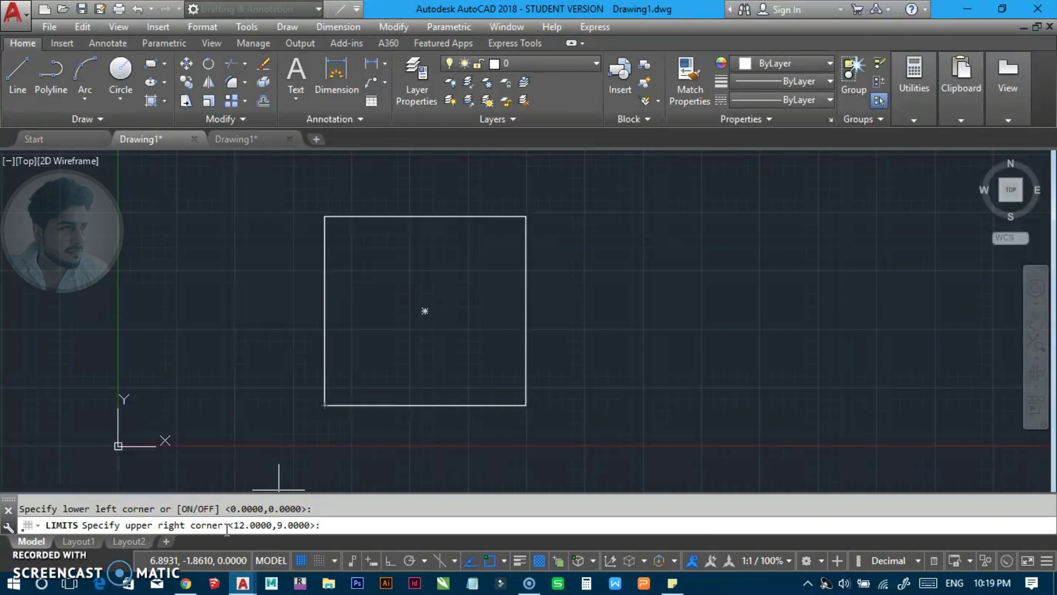
pyautogui.click(526, 216)
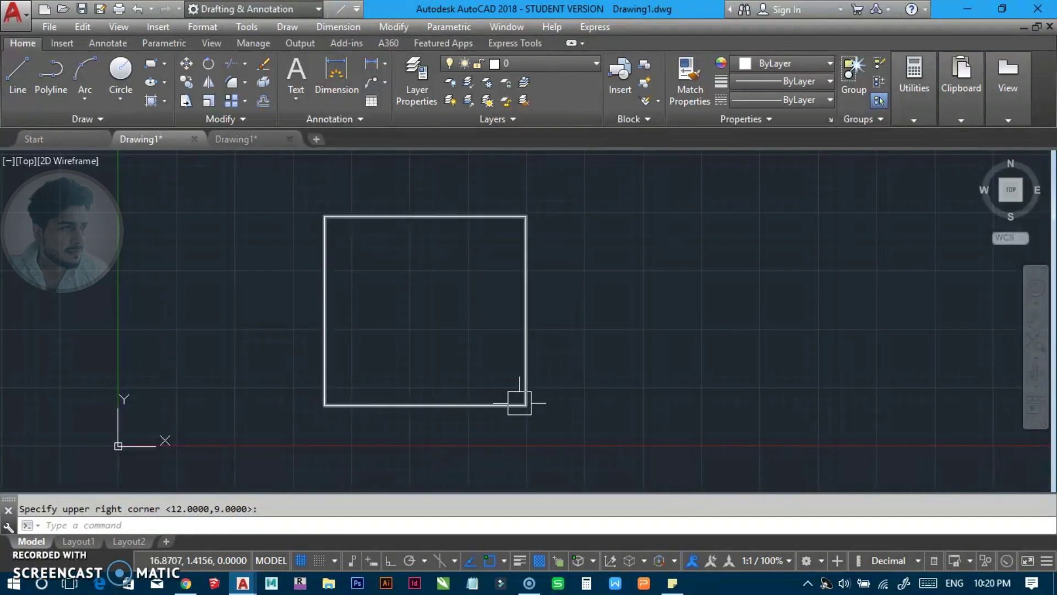
# Draw a six-point zigzag line from inside the rectangle past its right edge
pyautogui.press('Escape')
pyautogui.write('l')
pyautogui.press('Return')
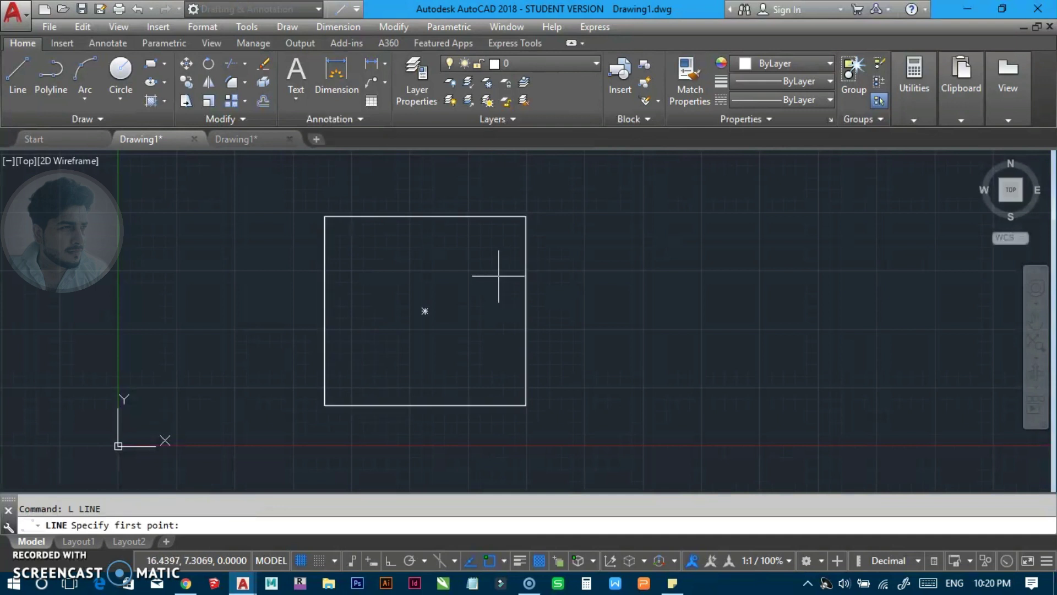
pyautogui.click(495, 276)
pyautogui.click(430, 277)
pyautogui.click(447, 350)
pyautogui.click(609, 244)
pyautogui.click(662, 325)
pyautogui.click(717, 260)
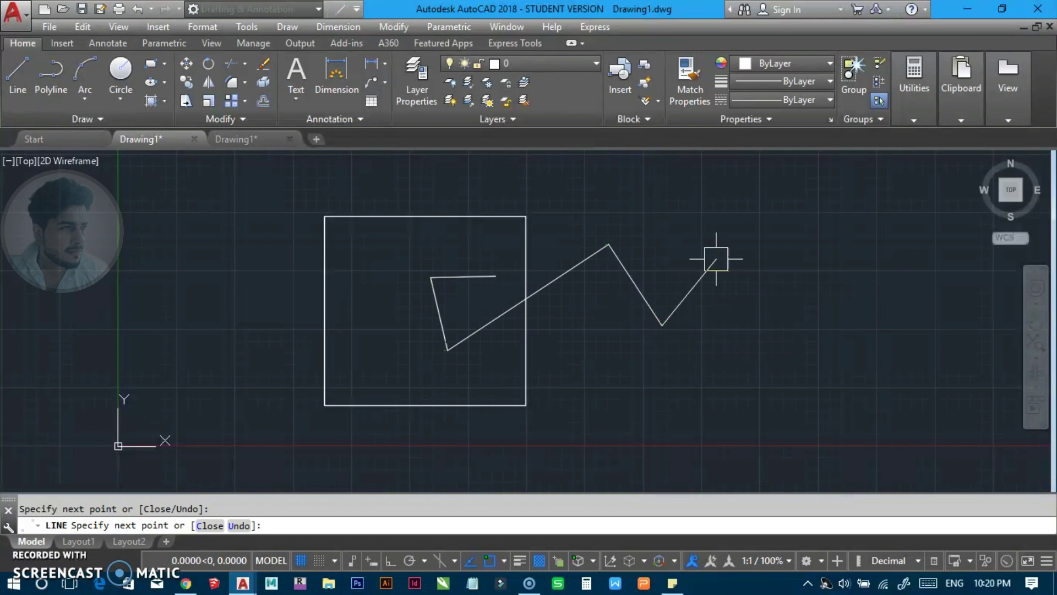
pyautogui.press('Escape')
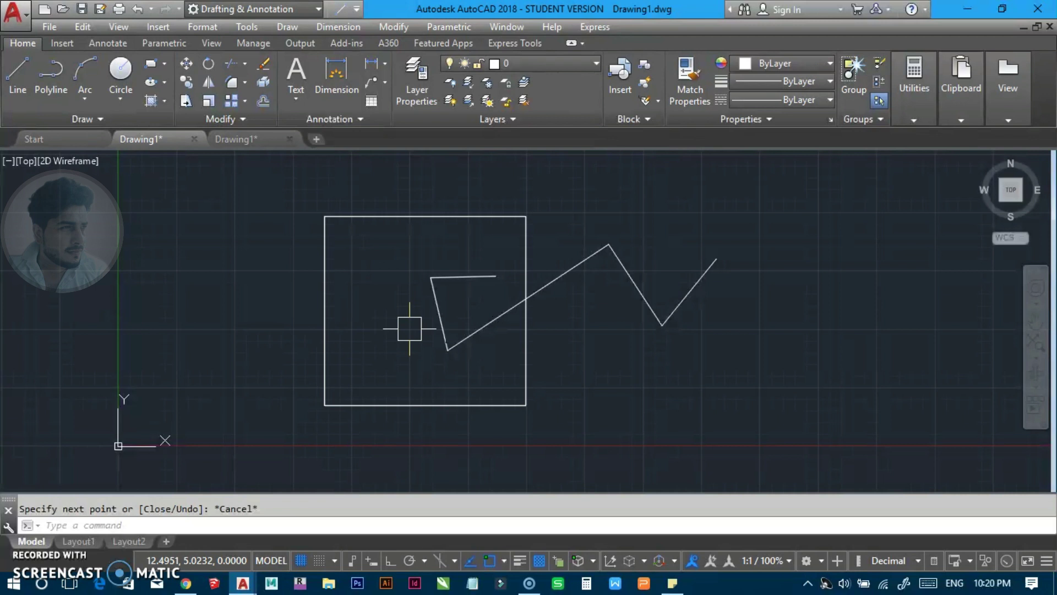
pyautogui.write('li')
pyautogui.write('mits')
# Turn limits checking ON and draw a zigzag until a point outside the limits is rejected
pyautogui.press('Return')
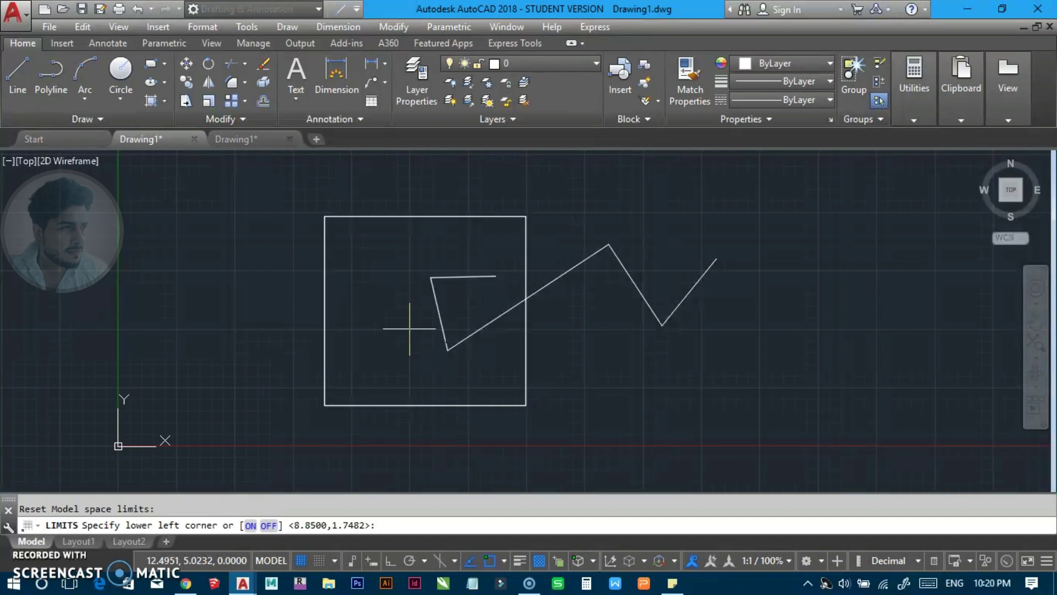
pyautogui.click(251, 525)
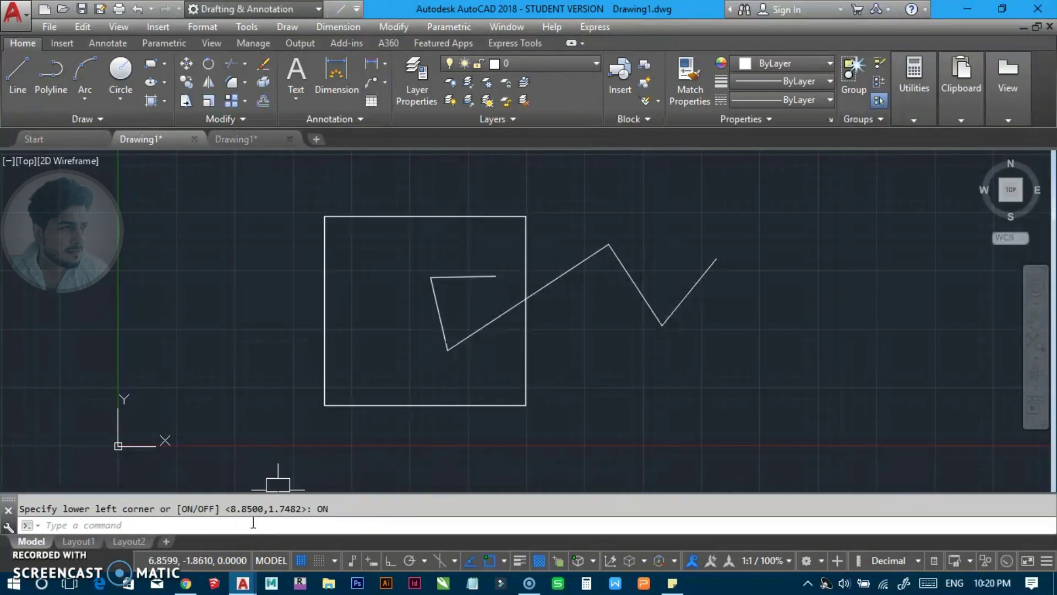
pyautogui.press('Escape')
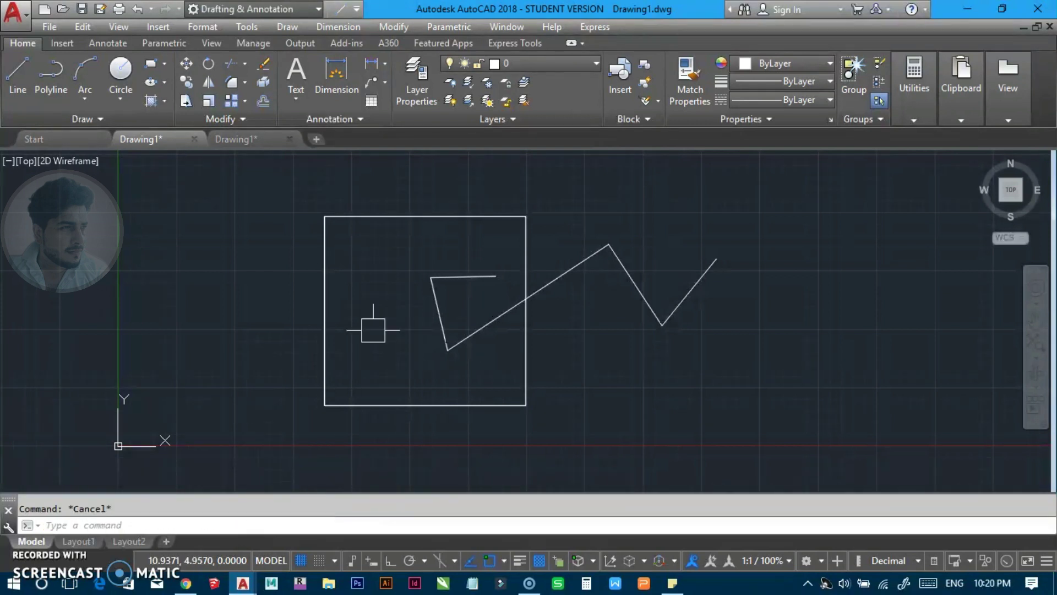
pyautogui.write('l')
pyautogui.press('Return')
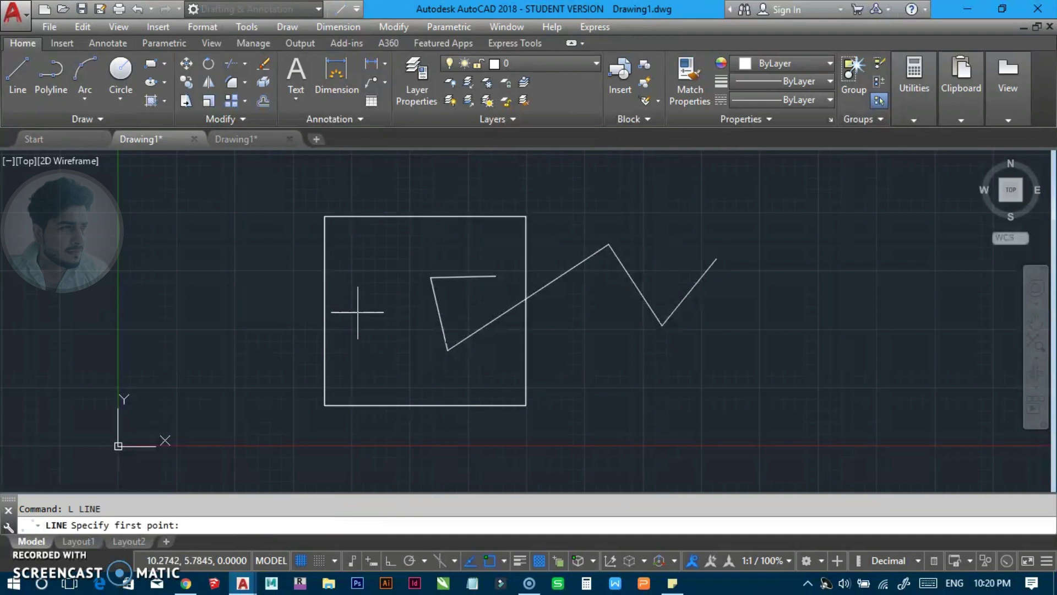
pyautogui.click(358, 322)
pyautogui.click(382, 261)
pyautogui.click(399, 353)
pyautogui.click(438, 352)
pyautogui.click(645, 425)
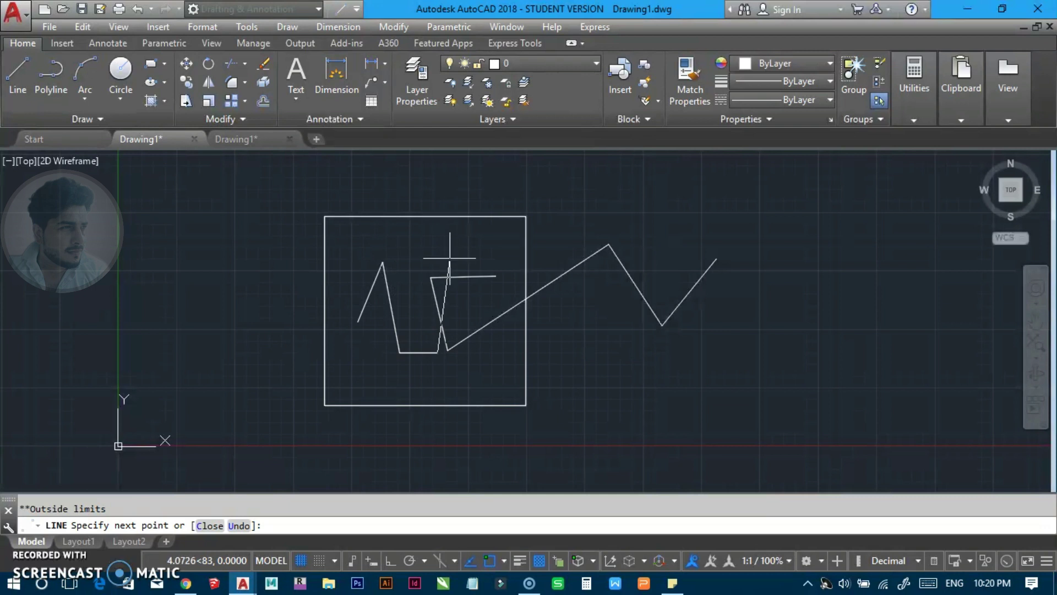
pyautogui.press('Escape')
# Turn limits checking OFF and draw a line extending beyond the rectangle's top
pyautogui.write('limits')
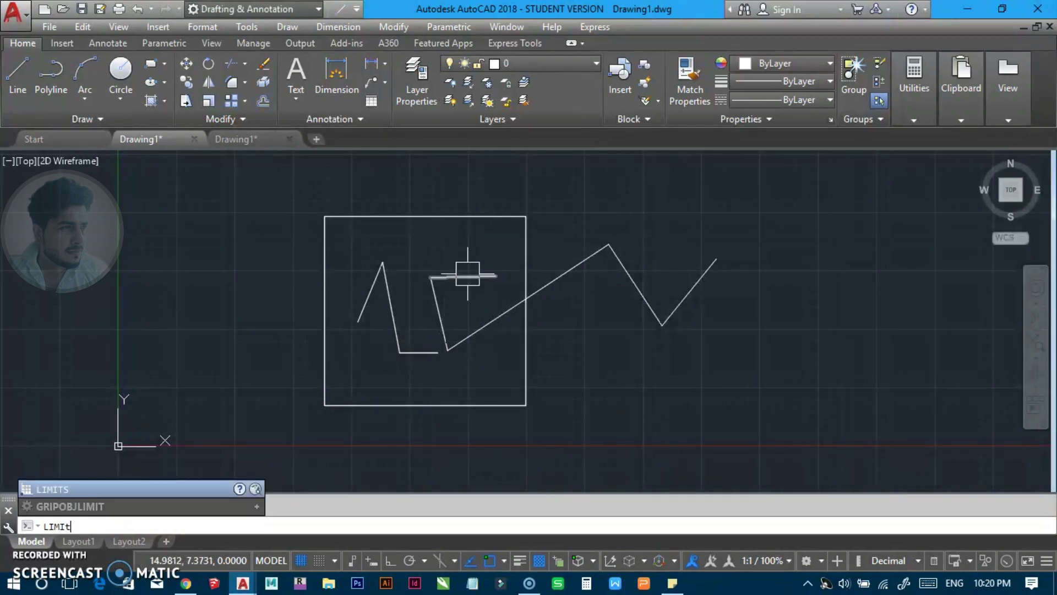
pyautogui.press('Return')
pyautogui.click(268, 524)
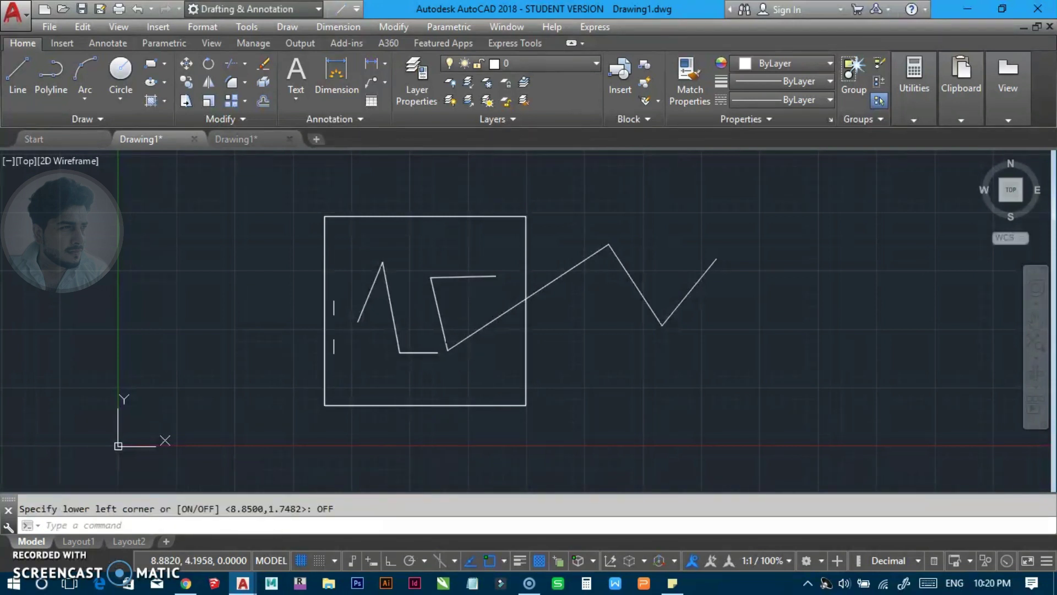
pyautogui.write('l')
pyautogui.press('Return')
pyautogui.click(245, 318)
pyautogui.click(275, 231)
pyautogui.click(274, 309)
pyautogui.click(600, 208)
pyautogui.press('Escape')
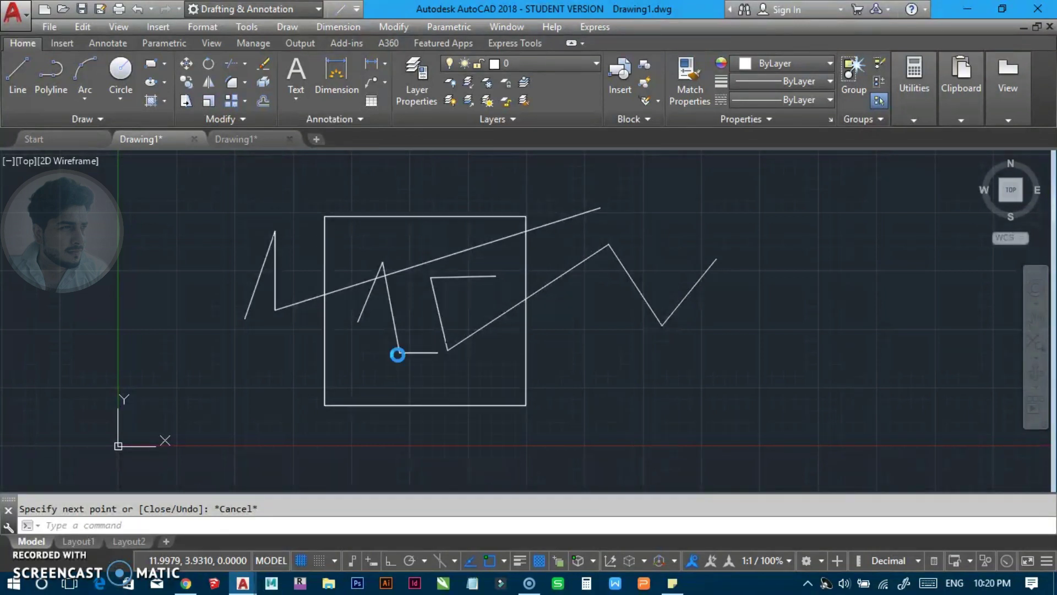
# Select and erase every object in the drawing
pyautogui.hotkey('ctrl', 'a')
pyautogui.write('E')
pyautogui.press('Return')
pyautogui.press('Escape')
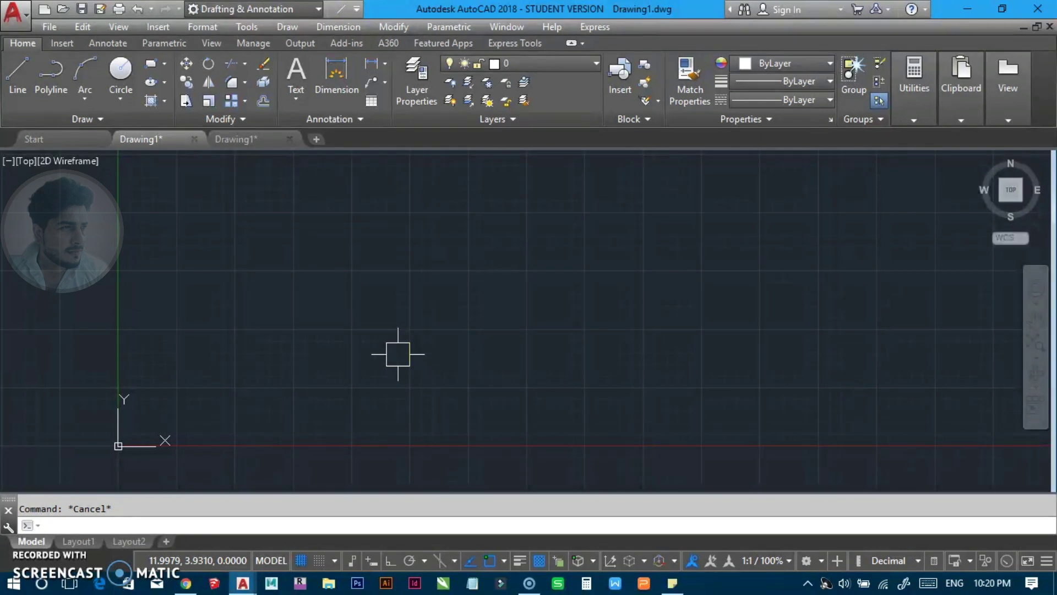
# Zoom All to show the full drawing limits
pyautogui.write('z')
pyautogui.press('Return')
pyautogui.write('a')
pyautogui.press('Return')
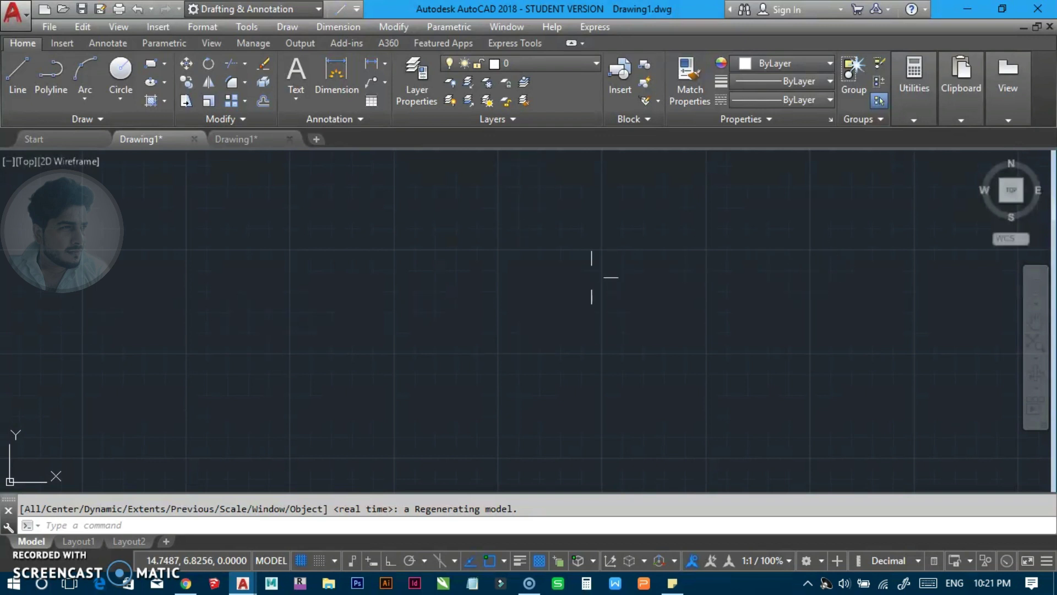
pyautogui.scroll(-3, 370, 361)
pyautogui.scroll(-2, 368, 359)
pyautogui.scroll(1, 445, 345)
pyautogui.scroll(2, 361, 343)
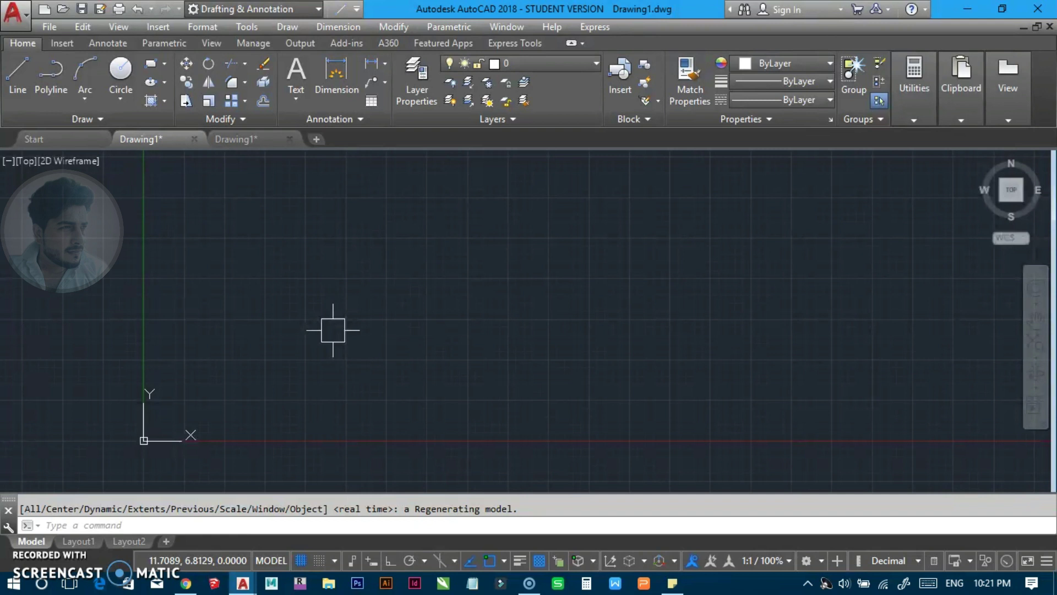
# Set drawing units to 0 length precision and Millimeters insertion scale
pyautogui.press('Escape')
pyautogui.write('un')
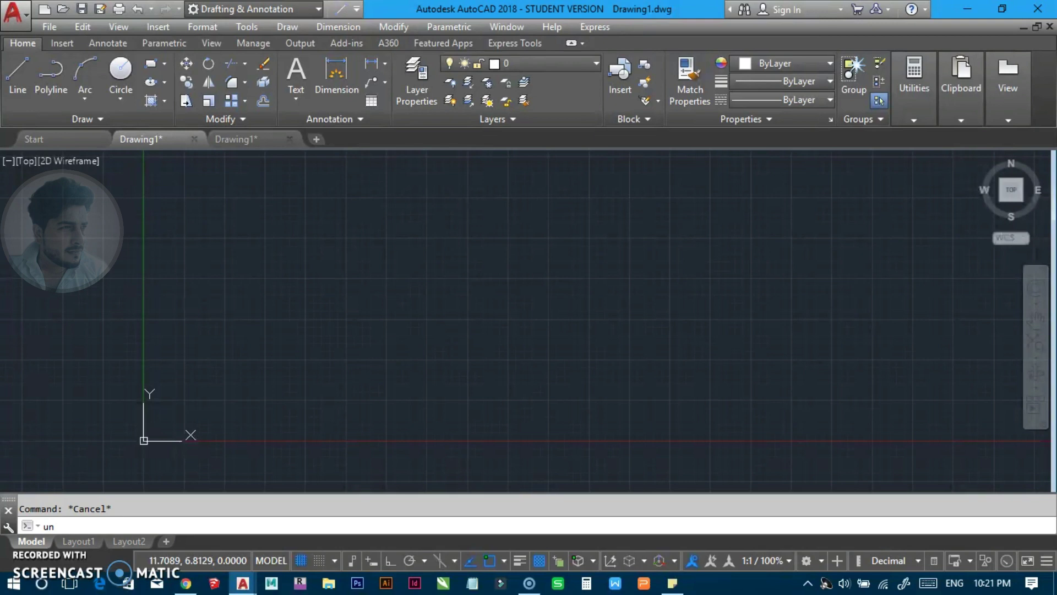
pyautogui.press('Return')
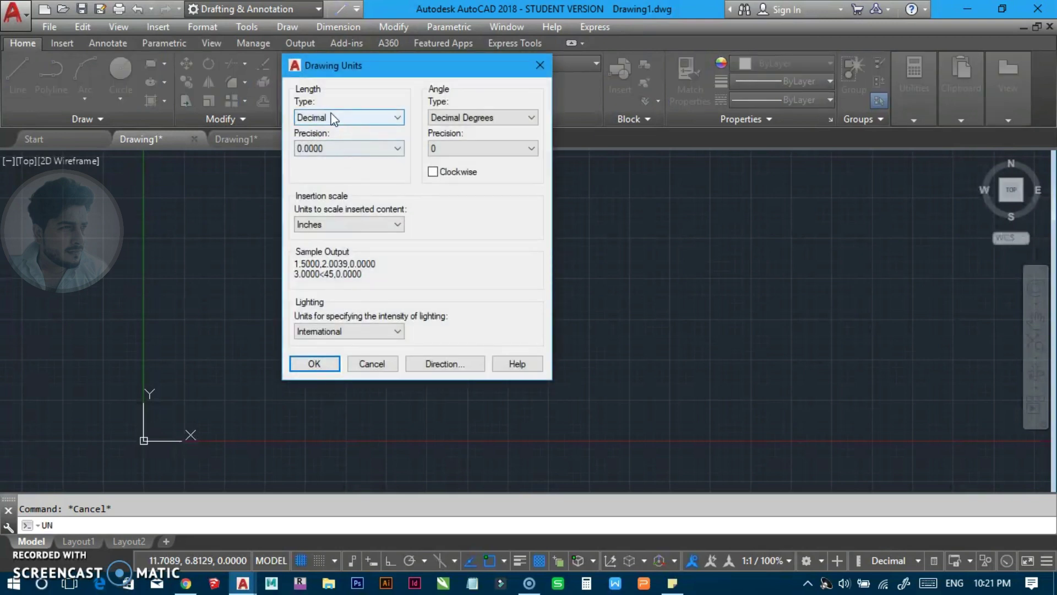
pyautogui.click(330, 149)
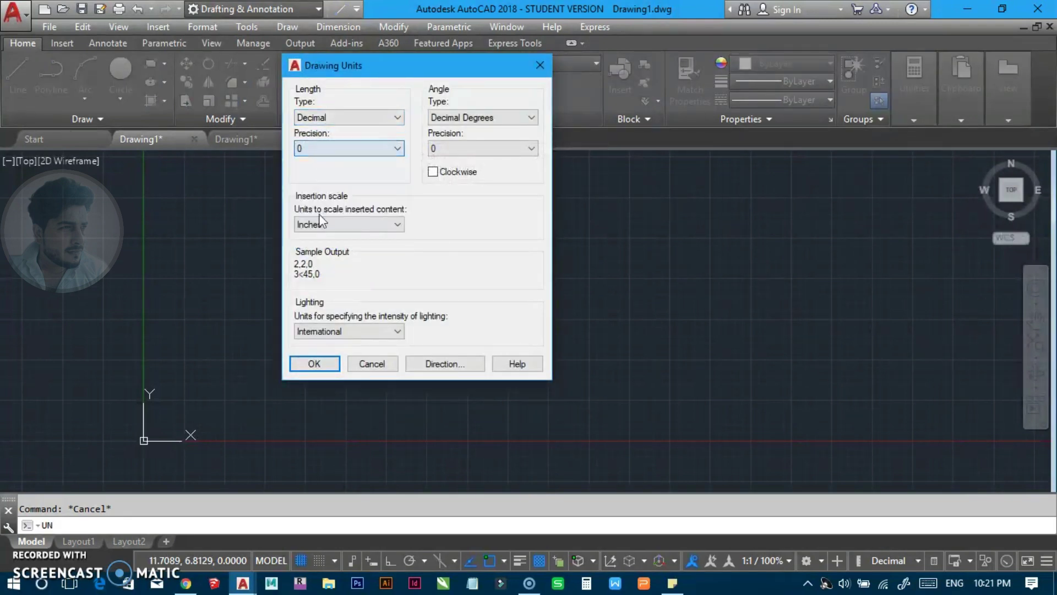
pyautogui.click(321, 224)
pyautogui.click(316, 288)
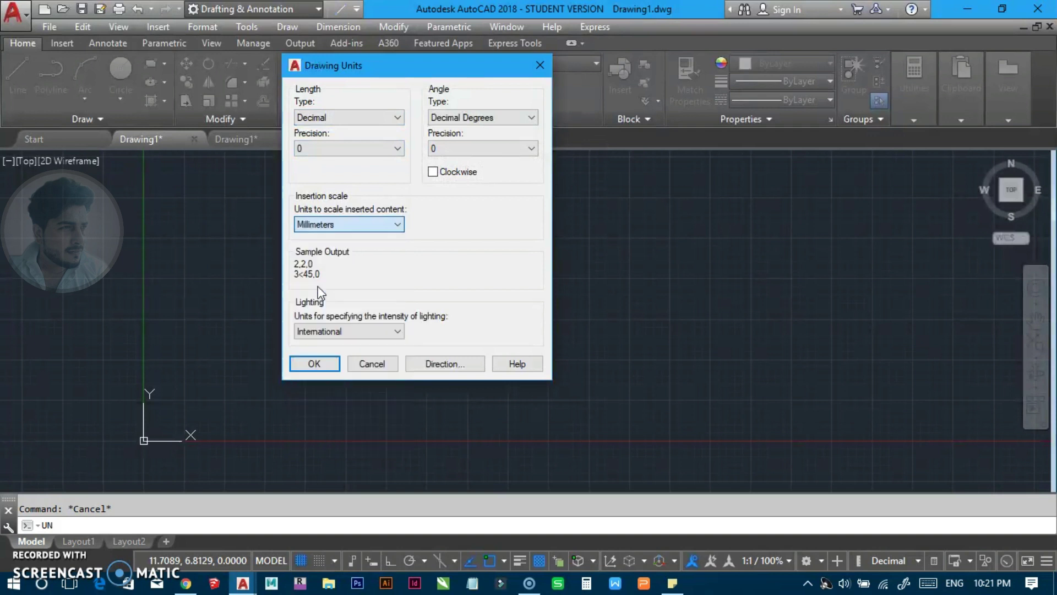
pyautogui.click(317, 364)
pyautogui.moveTo(348, 275); pyautogui.dragTo(345, 304, button='middle')
pyautogui.press('Escape')
# Draw a rectangle with dimensions 297 by 210
pyautogui.write('rec')
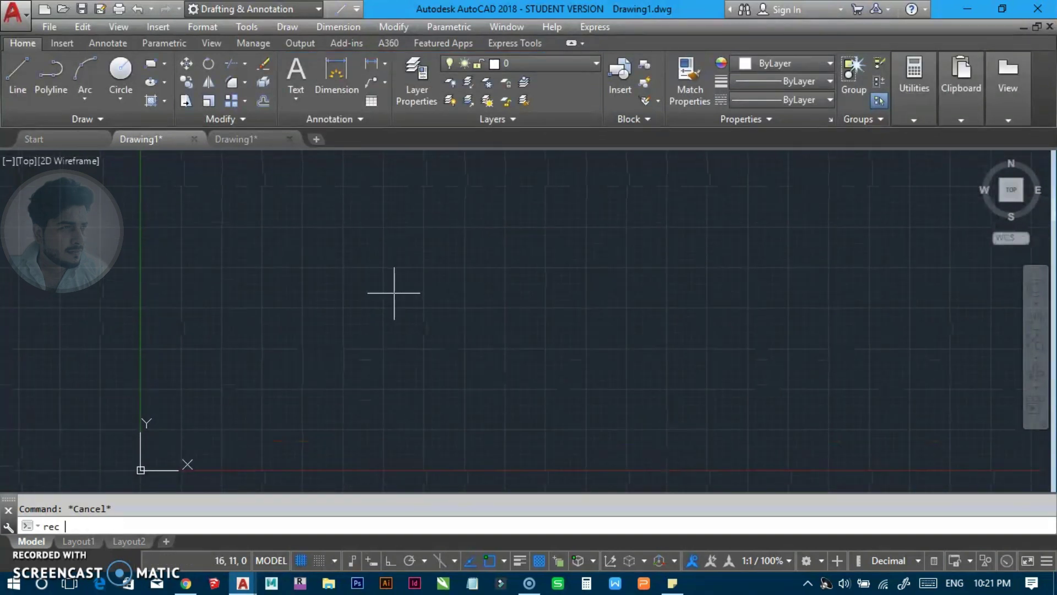
pyautogui.press('Return')
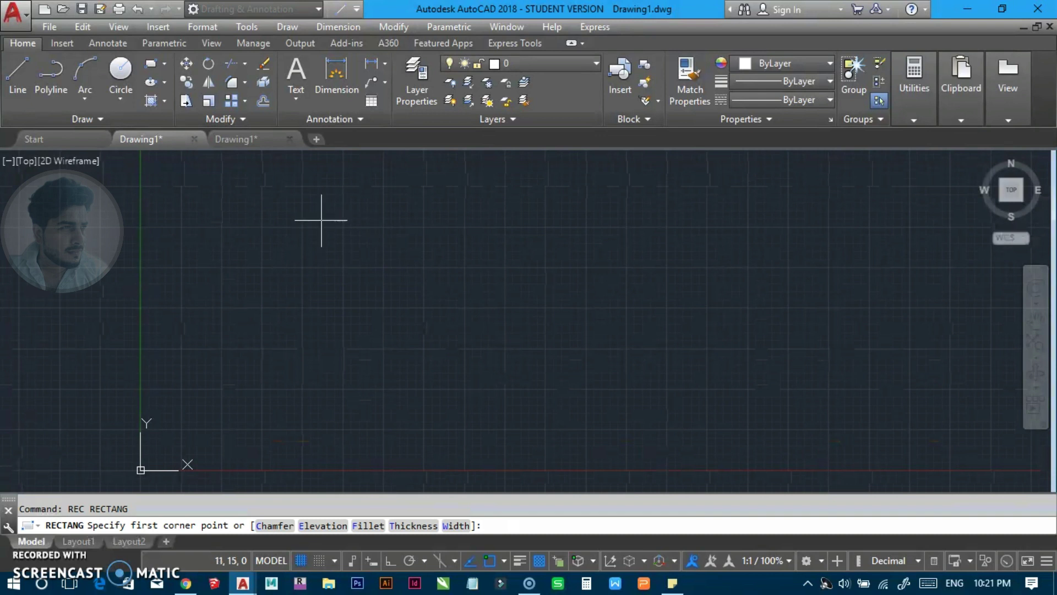
pyautogui.click(321, 221)
pyautogui.write('d')
pyautogui.press('Return')
pyautogui.write('297')
pyautogui.press('Return')
pyautogui.write('210')
pyautogui.press('Return')
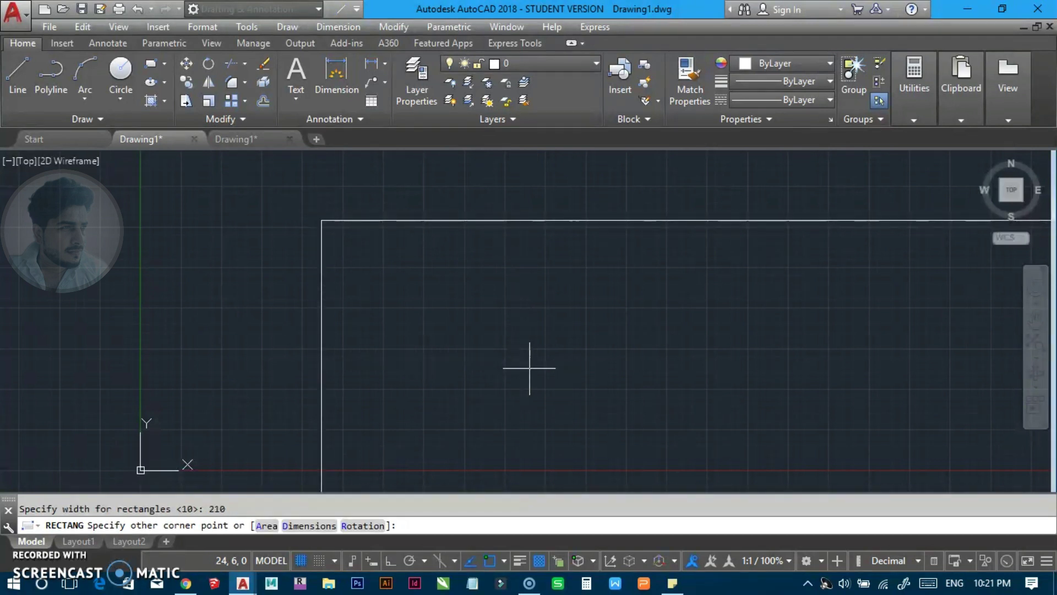
pyautogui.click(529, 368)
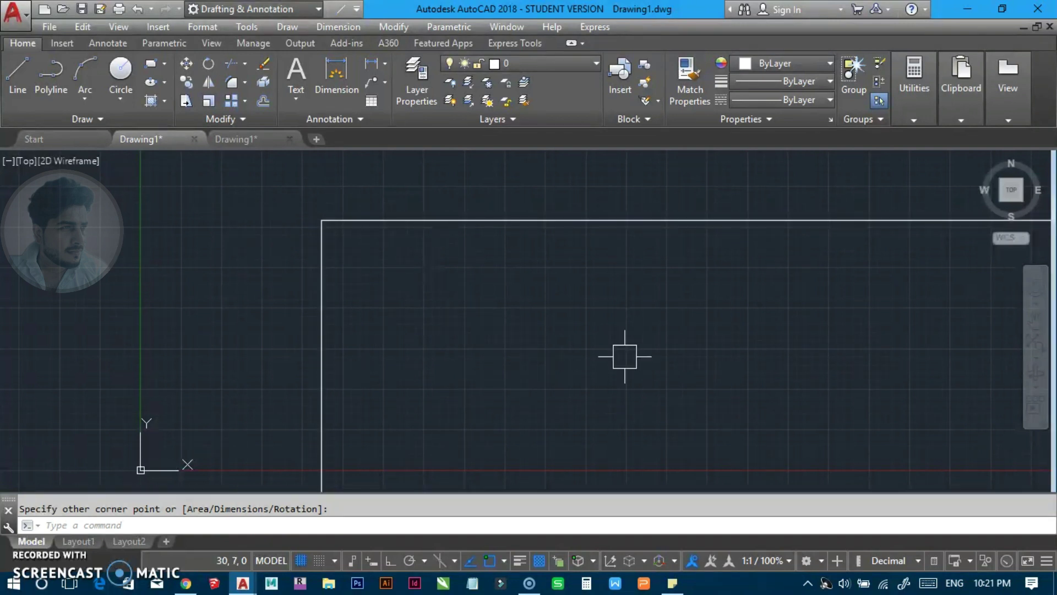
# Move the 297 by 210 rectangle to a new position up and right
pyautogui.scroll(-2, 568, 355)
pyautogui.scroll(-5, 565, 356)
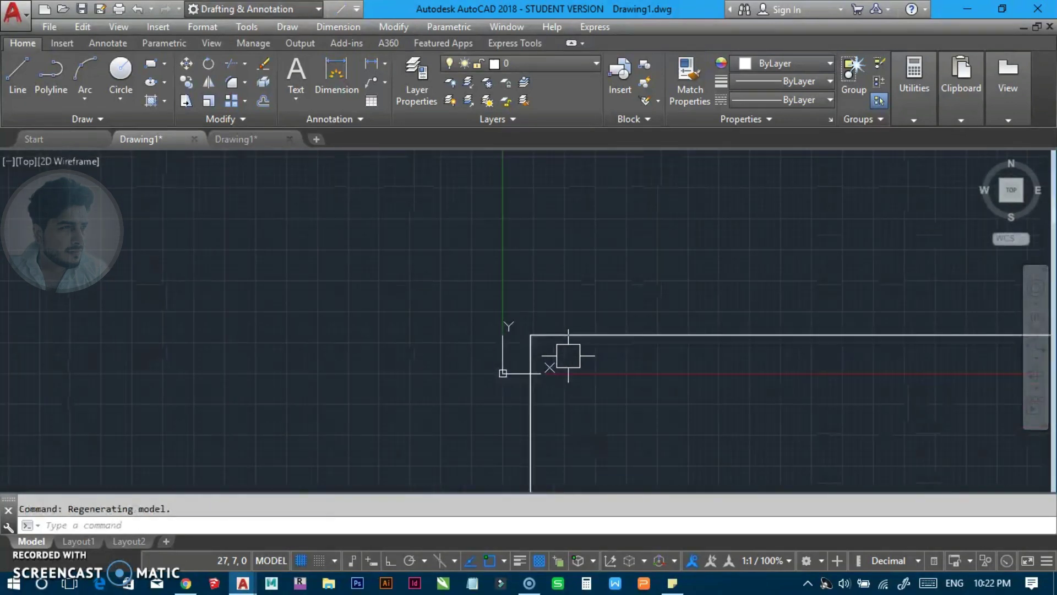
pyautogui.scroll(-2, 589, 372)
pyautogui.moveTo(598, 374); pyautogui.dragTo(349, 371, button='middle')
pyautogui.scroll(2, 349, 370)
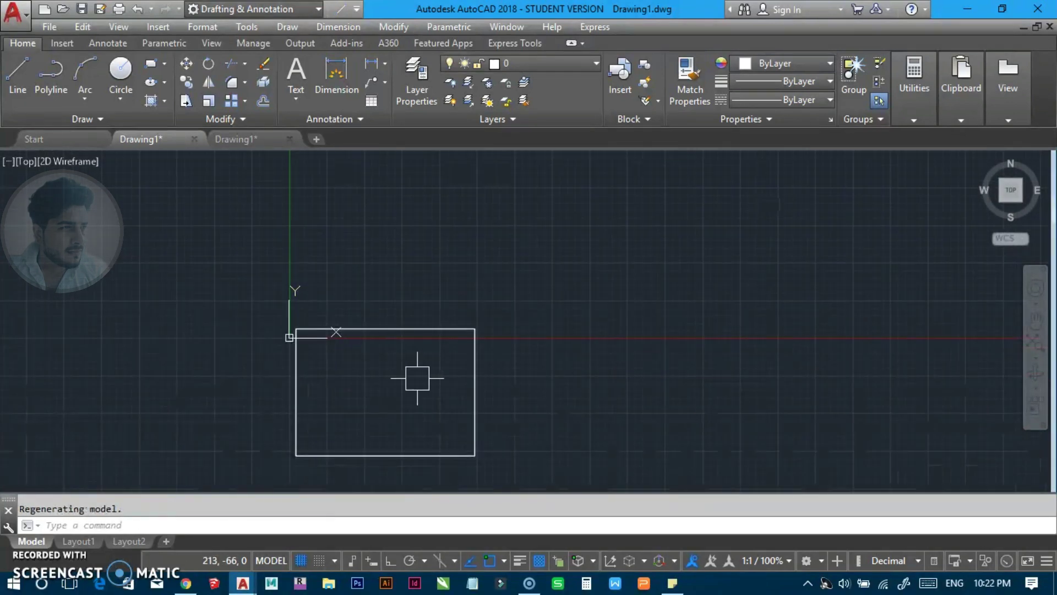
pyautogui.press('Escape')
pyautogui.write('m')
pyautogui.press('Return')
pyautogui.click(413, 455)
pyautogui.press('Return')
pyautogui.click(379, 392)
pyautogui.moveTo(655, 218); pyautogui.dragTo(480, 326, button='middle')
pyautogui.click(448, 319)
# Zoom and pan around the moved rectangle to inspect its position
pyautogui.scroll(2, 448, 319)
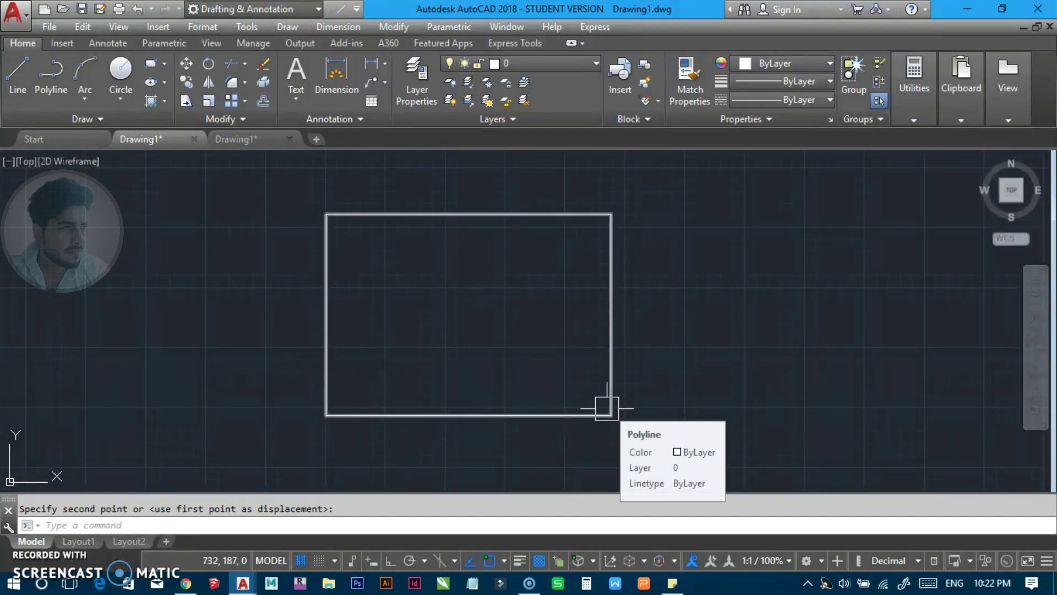
pyautogui.scroll(-4, 466, 369)
pyautogui.scroll(2, 446, 319)
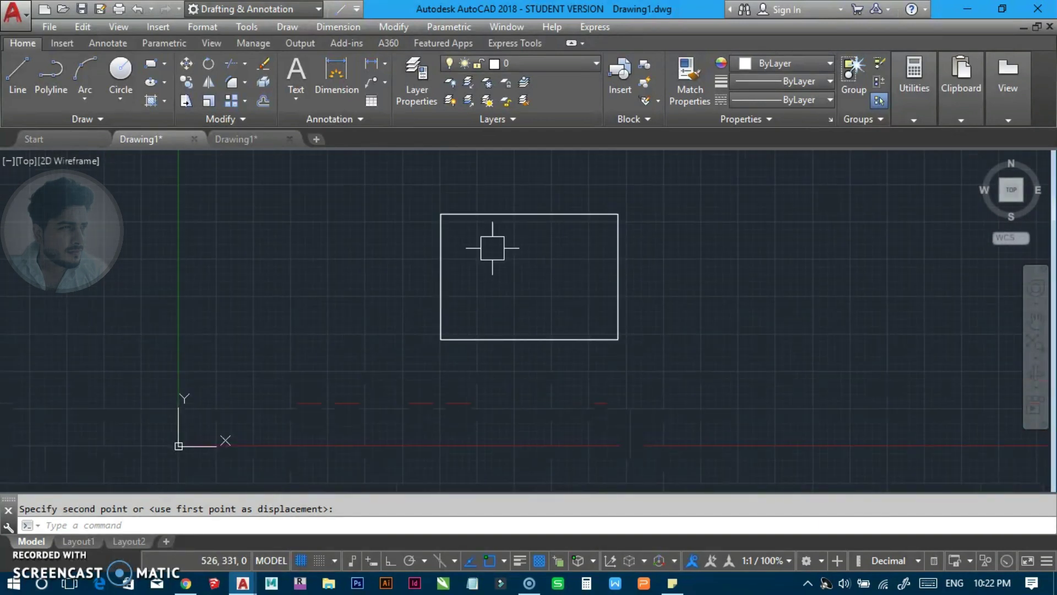
pyautogui.moveTo(434, 301); pyautogui.dragTo(384, 339, button='middle')
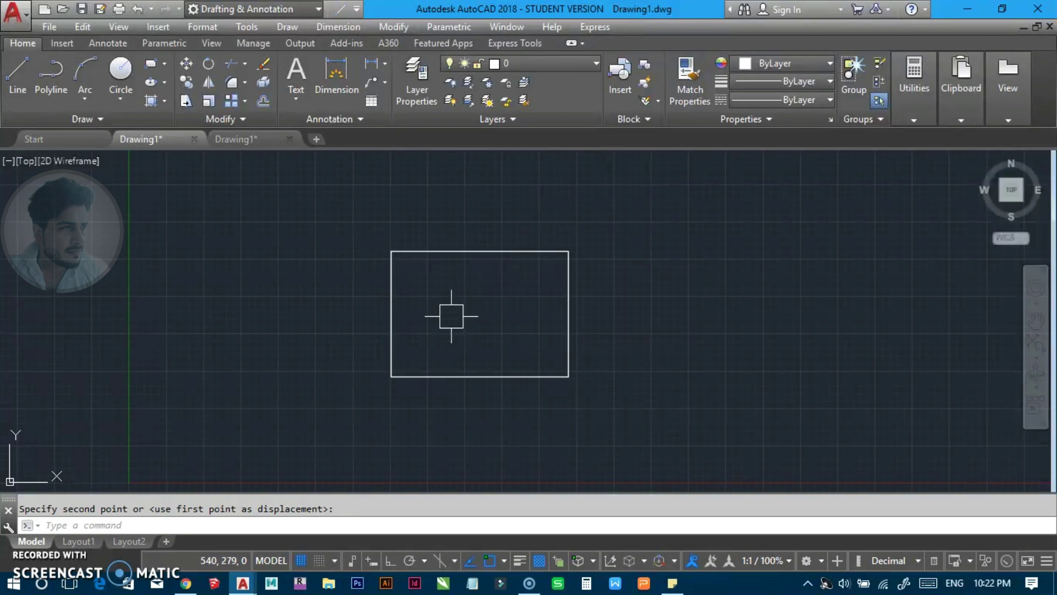
pyautogui.moveTo(460, 331); pyautogui.dragTo(527, 278, button='middle')
pyautogui.press('Escape')
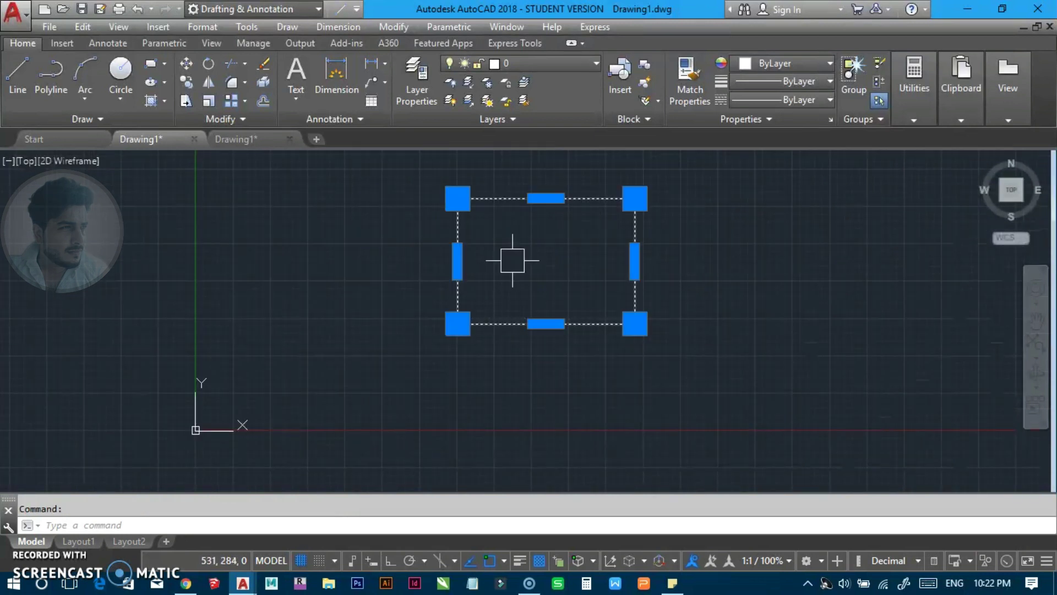
# Erase the 297 by 210 rectangle, leaving model space empty
pyautogui.write('e')
pyautogui.press('Return')
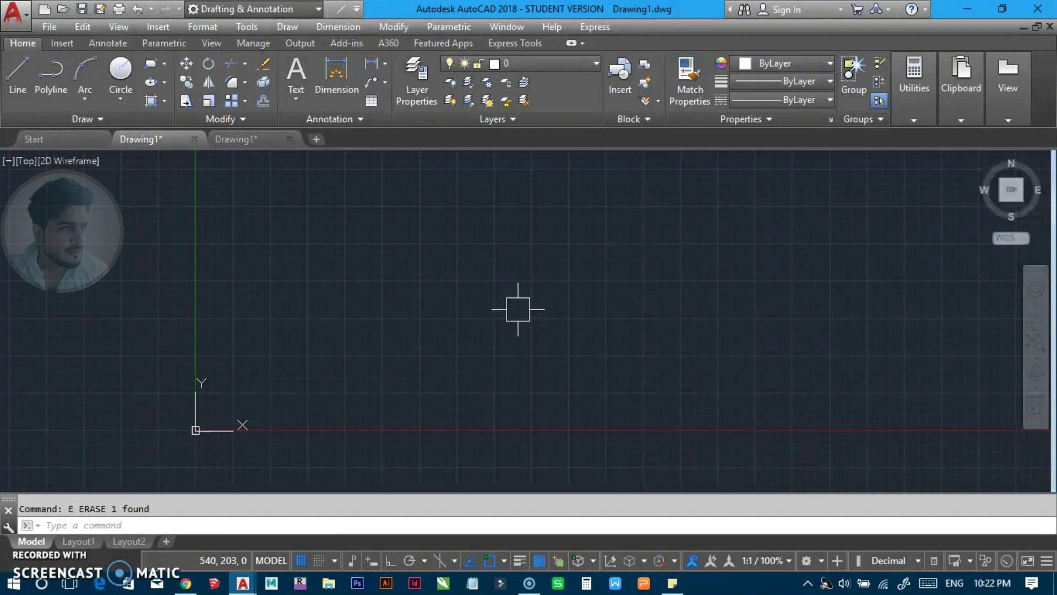
pyautogui.press('Escape')
pyautogui.write('rec')
pyautogui.press('Return')
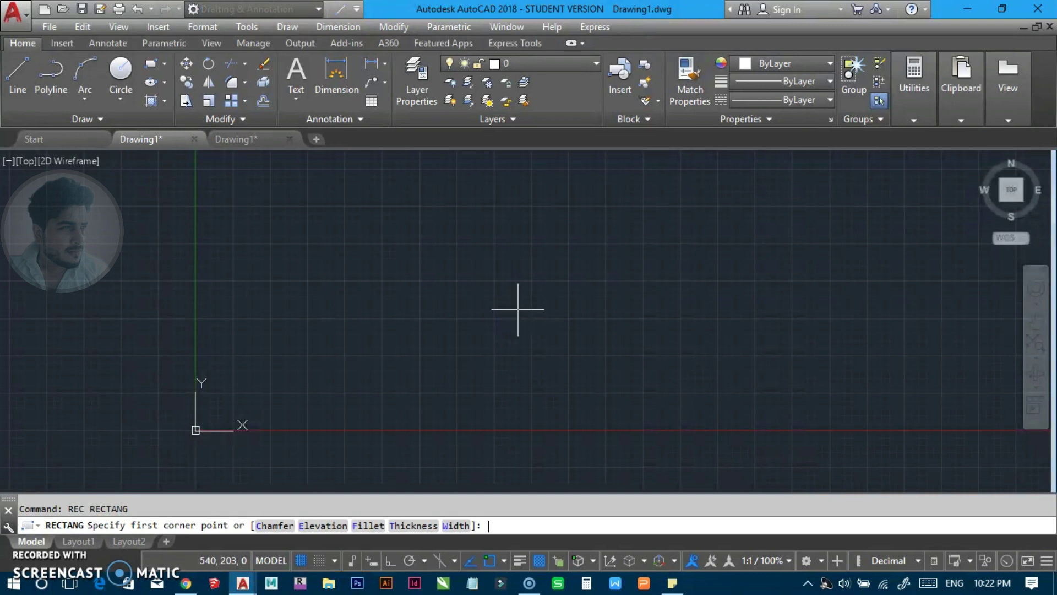
pyautogui.press('Escape')
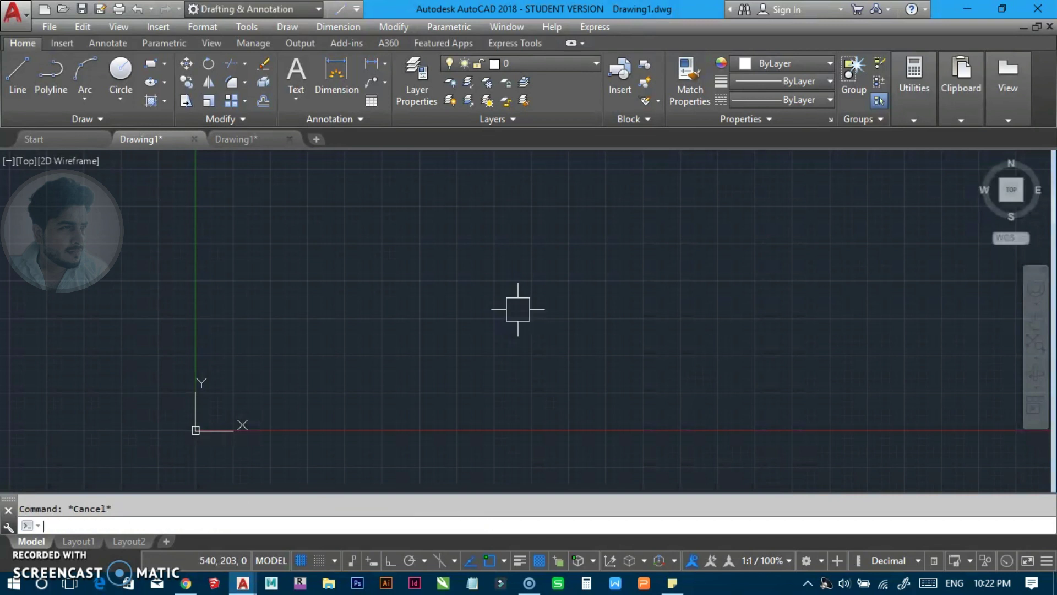
pyautogui.write('re')
pyautogui.write('lim')
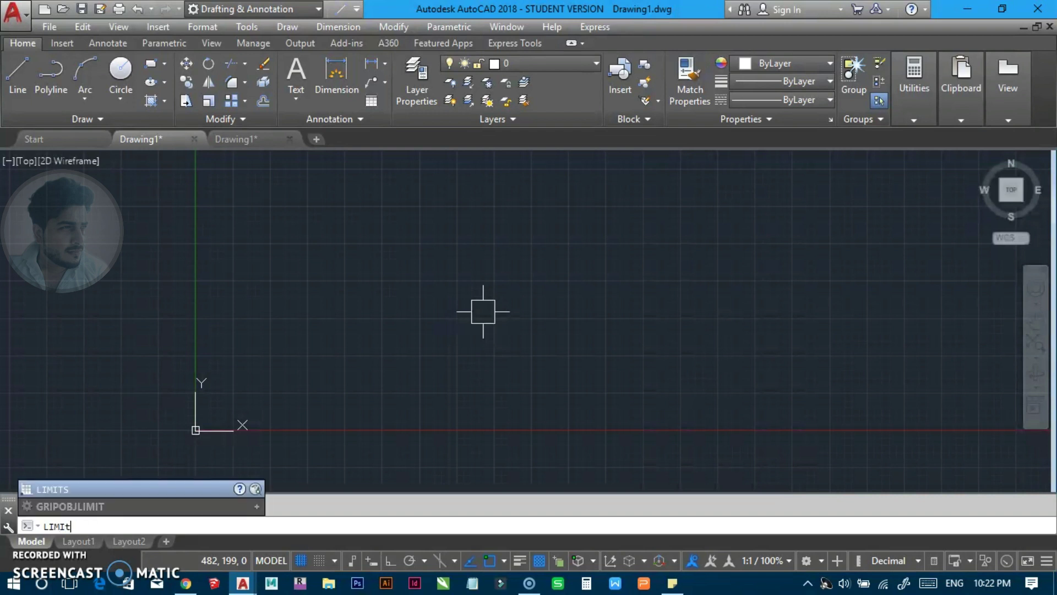
# Set the drawing limits from 0,0 to 297,210
pyautogui.press('Return')
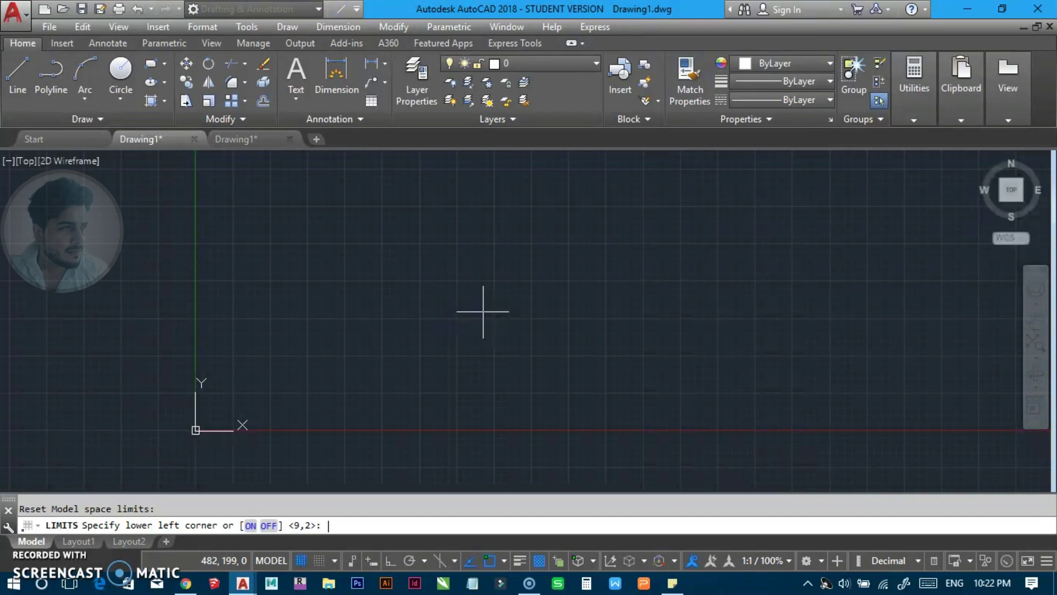
pyautogui.write('0')
pyautogui.press('Return')
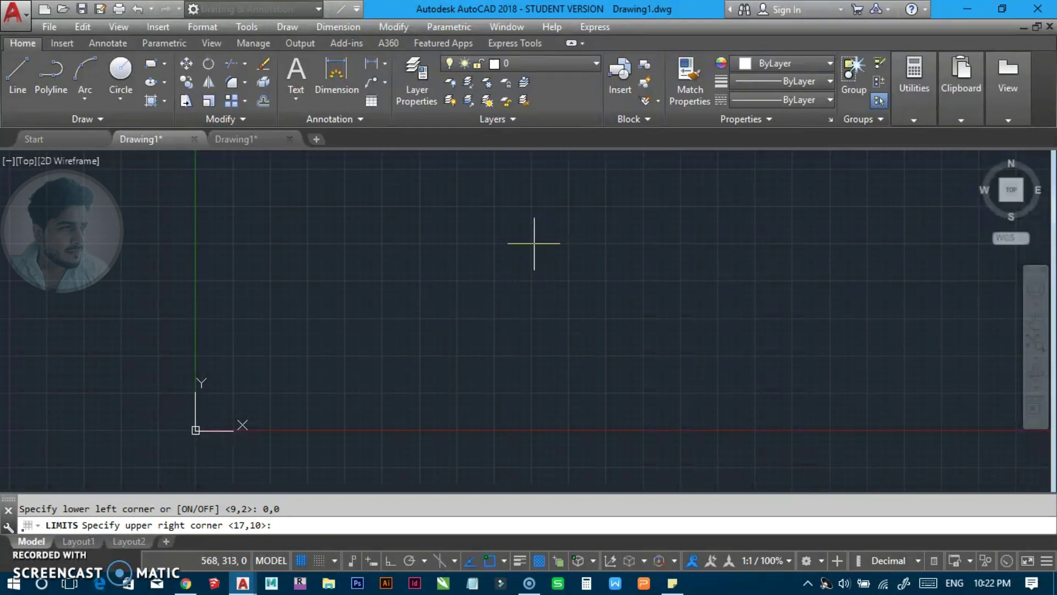
pyautogui.write('97,')
pyautogui.write('210')
pyautogui.press('Return')
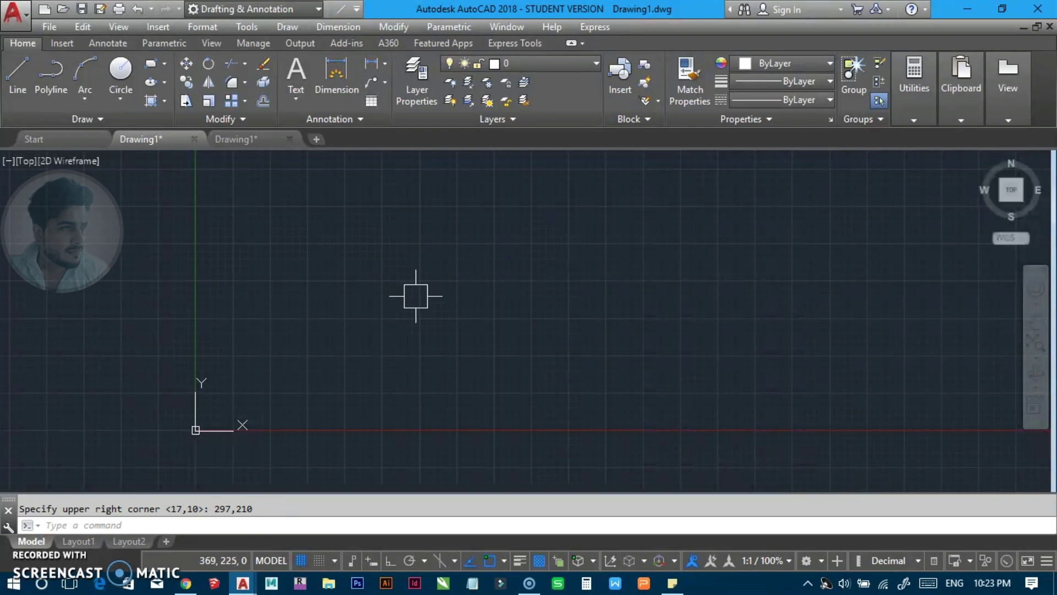
pyautogui.scroll(-2, 416, 296)
pyautogui.moveTo(415, 295); pyautogui.dragTo(358, 339, button='middle')
pyautogui.press('Escape')
# Draw an A4 rectangle from the origin 0,0 to 297,210
pyautogui.write('rec')
pyautogui.press('Return')
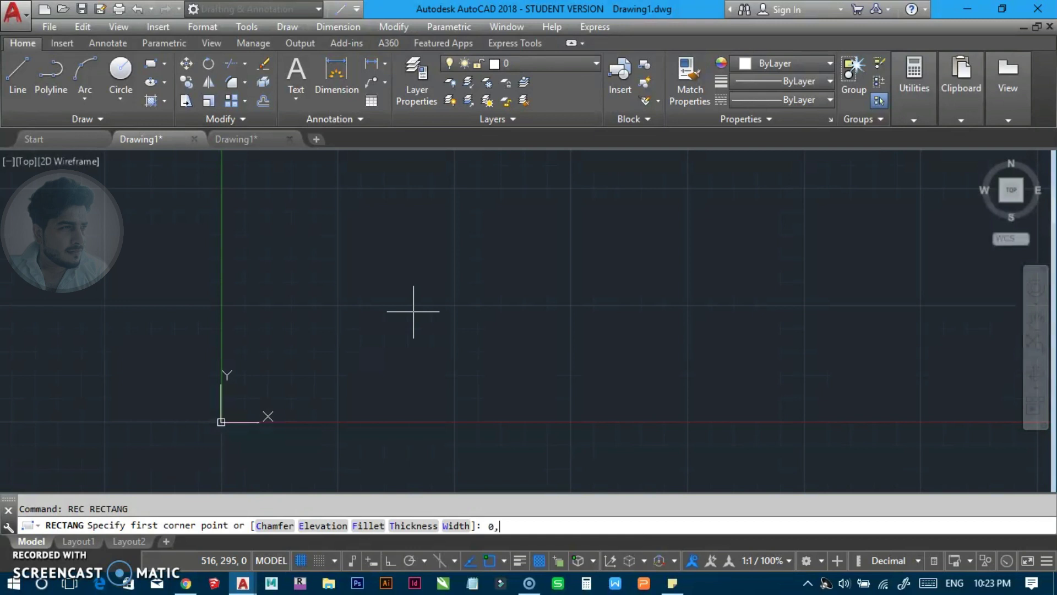
pyautogui.press('Return')
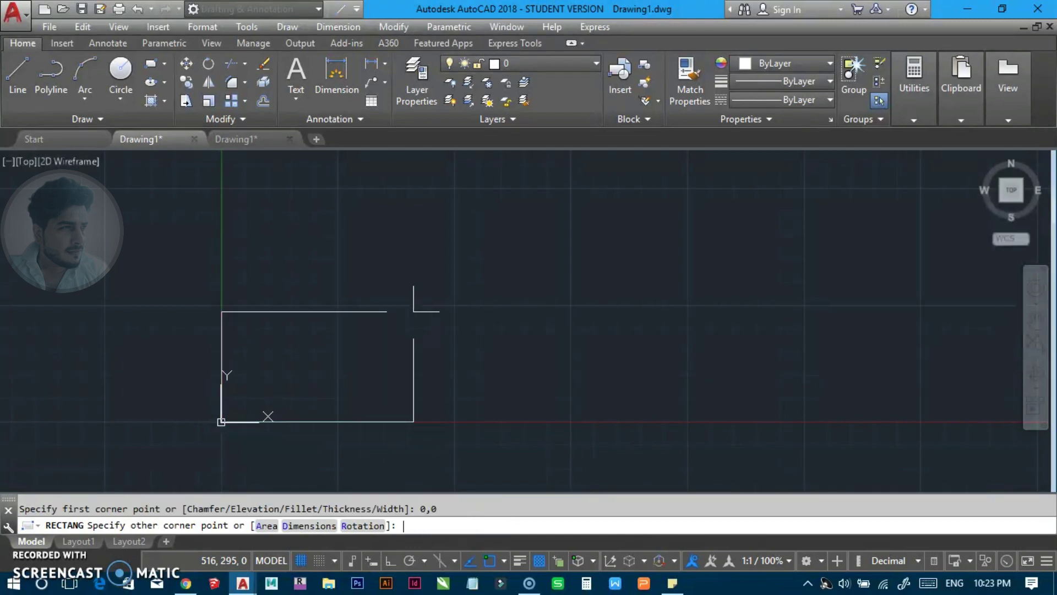
pyautogui.write('297,2')
pyautogui.write('10')
pyautogui.press('Return')
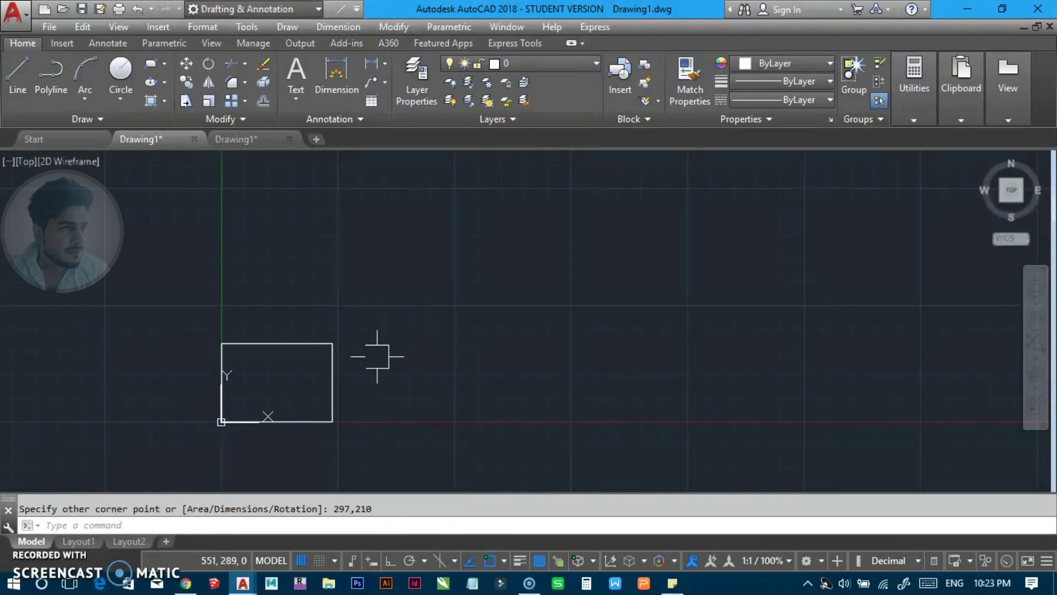
pyautogui.scroll(2, 185, 420)
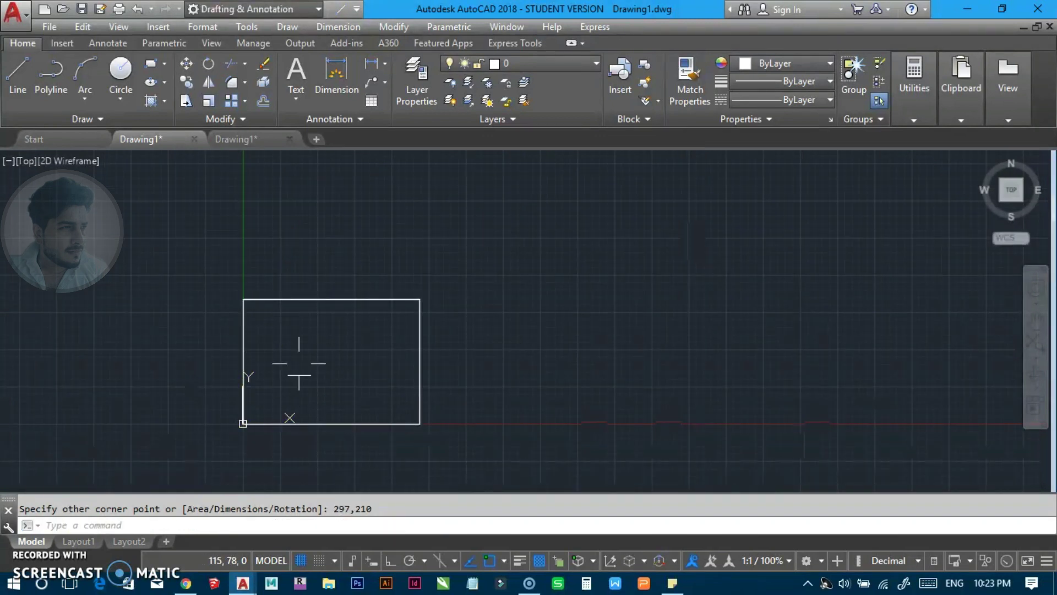
pyautogui.press('Escape')
pyautogui.write('limits')
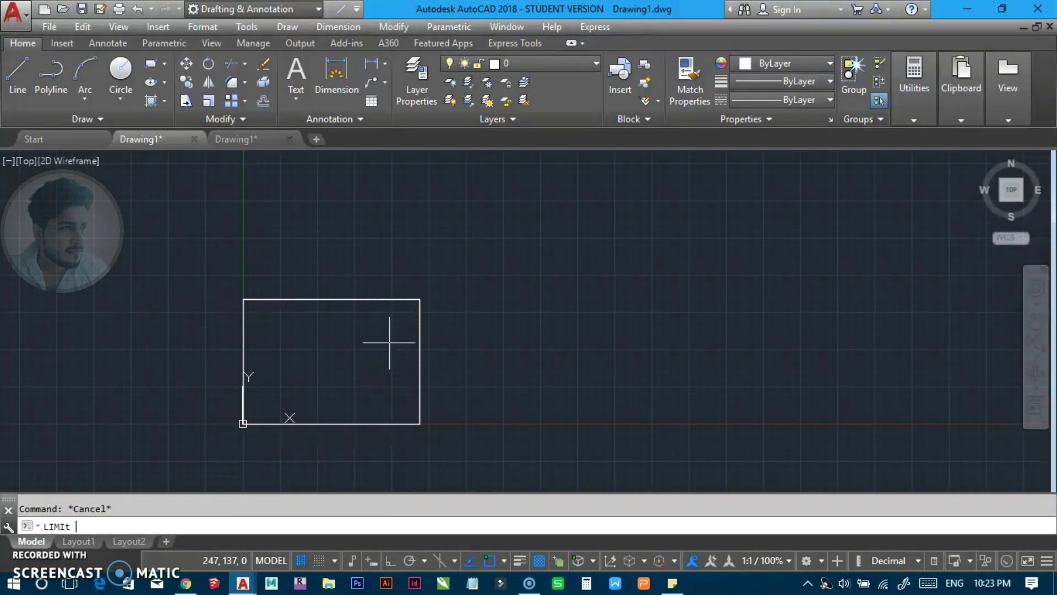
# Switch limits checking ON, then Zoom All so the A4 limits rectangle fills the screen
pyautogui.press('Return')
pyautogui.write('on')
pyautogui.press('Return')
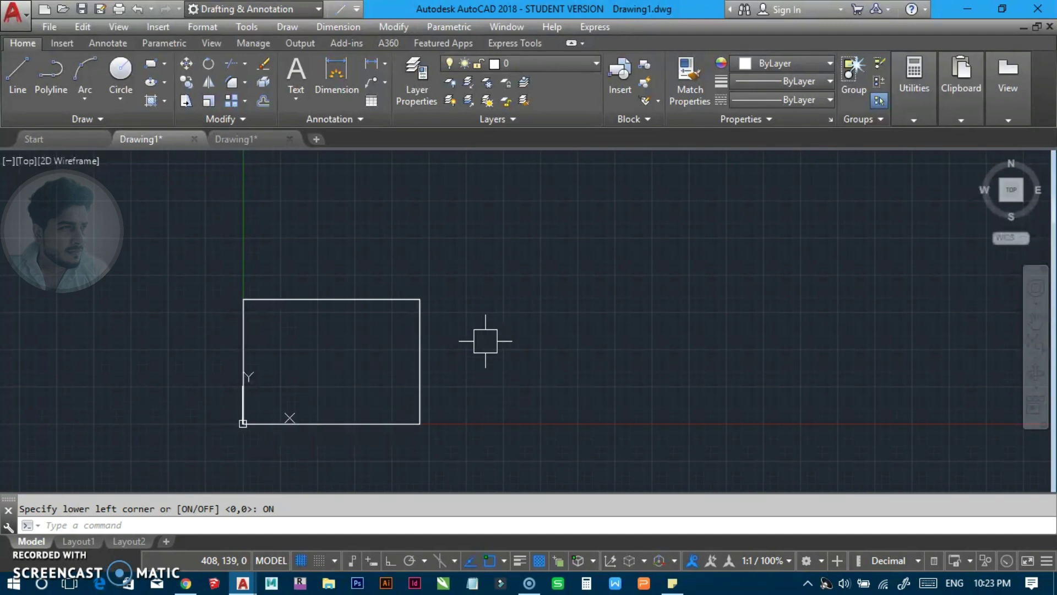
pyautogui.write('z')
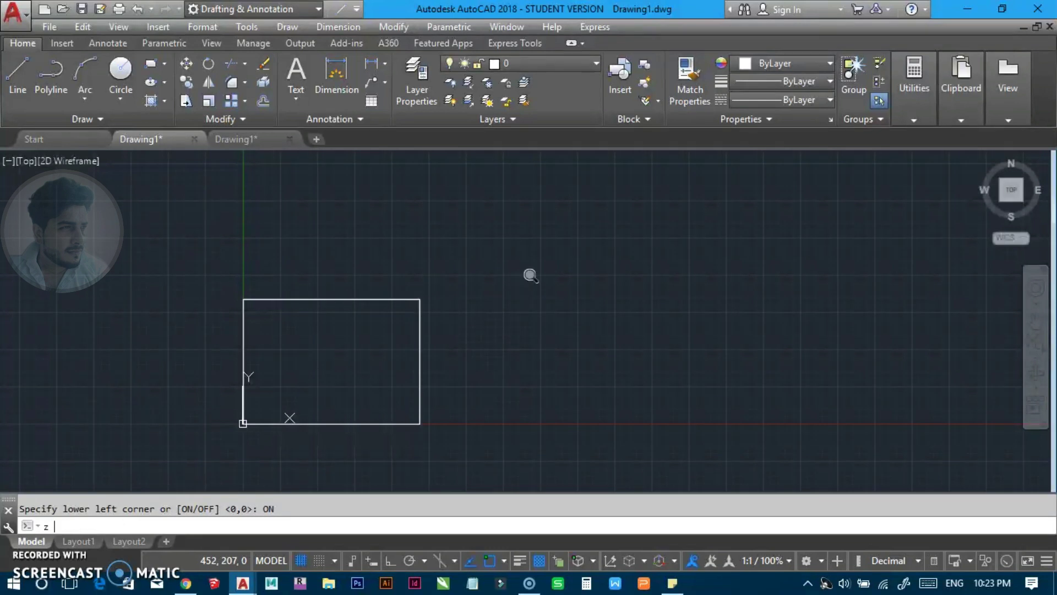
pyautogui.press('Return')
pyautogui.press('Return')
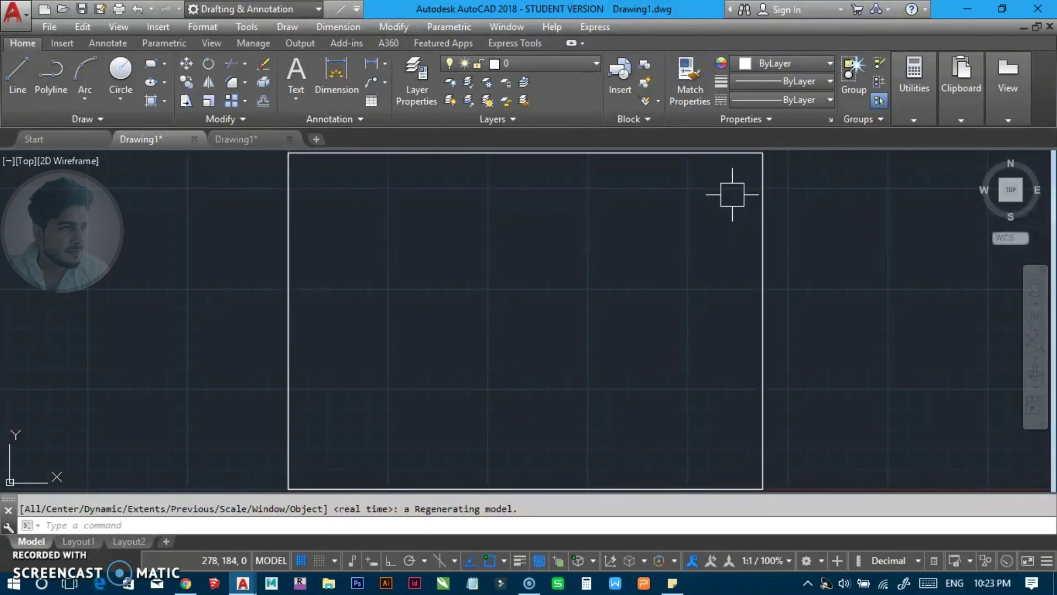
pyautogui.press('Escape')
# Draw a two-segment line inside the A4 rectangle; an outside point gets rejected by limits checking
pyautogui.write('l')
pyautogui.press('Return')
pyautogui.click(365, 340)
pyautogui.click(469, 277)
pyautogui.click(577, 386)
pyautogui.click(859, 320)
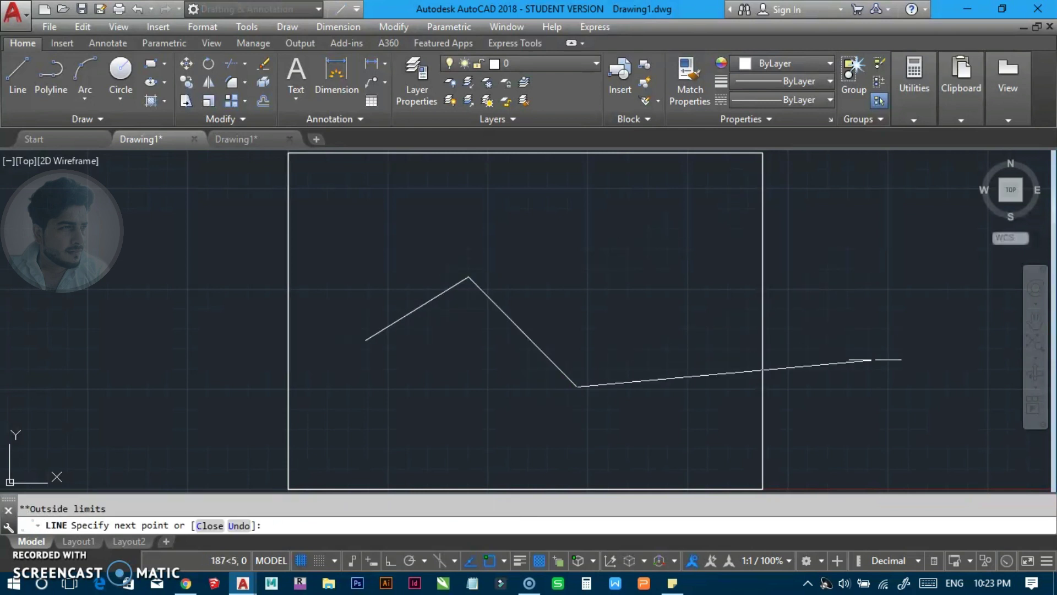
pyautogui.press('Escape')
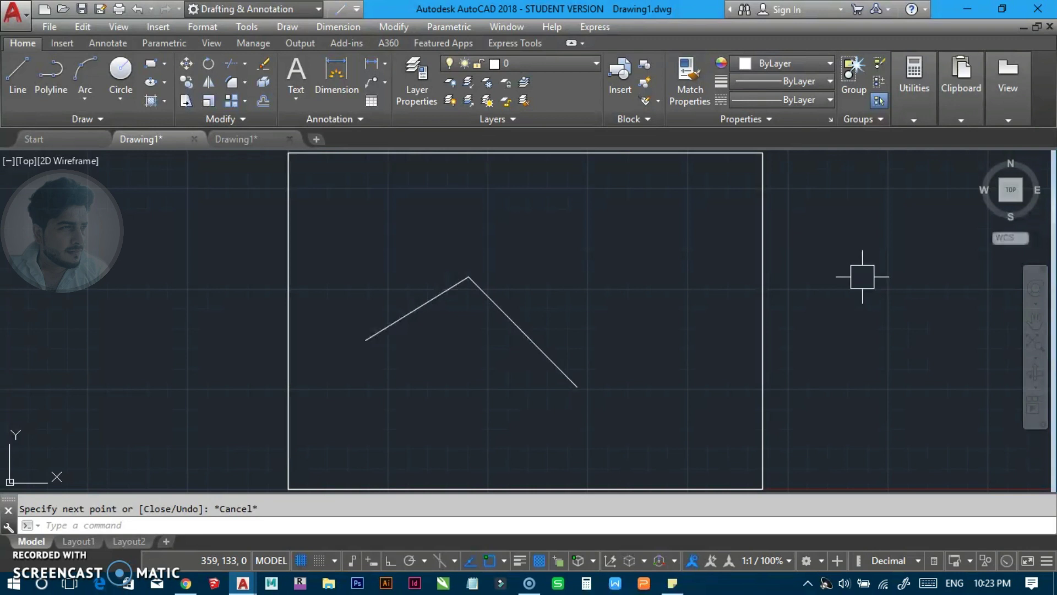
# Turn drawing limits checking OFF with the LIMITS command
pyautogui.write('limits')
pyautogui.press('Return')
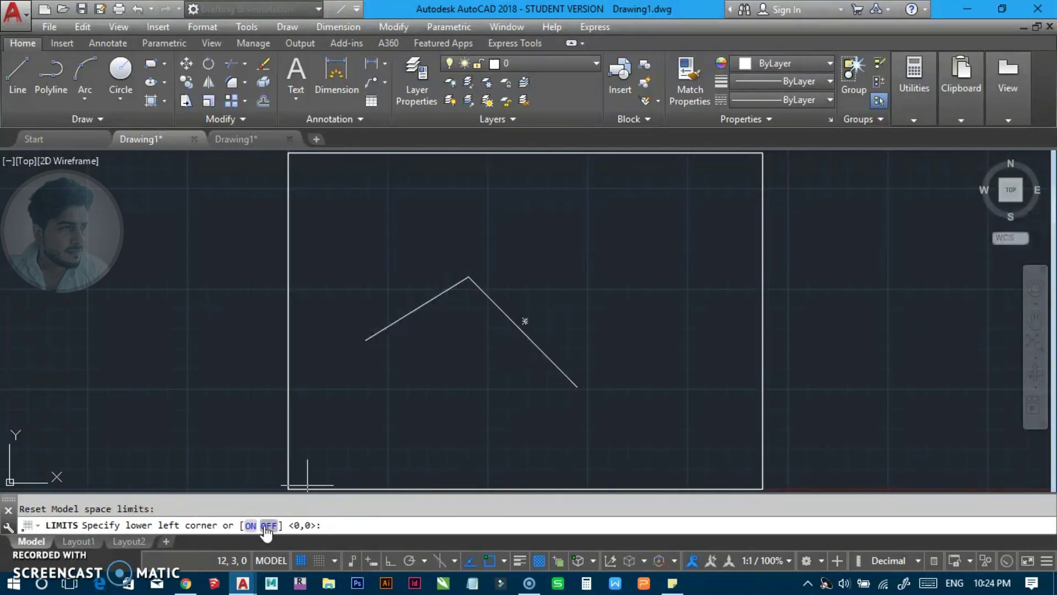
pyautogui.click(266, 526)
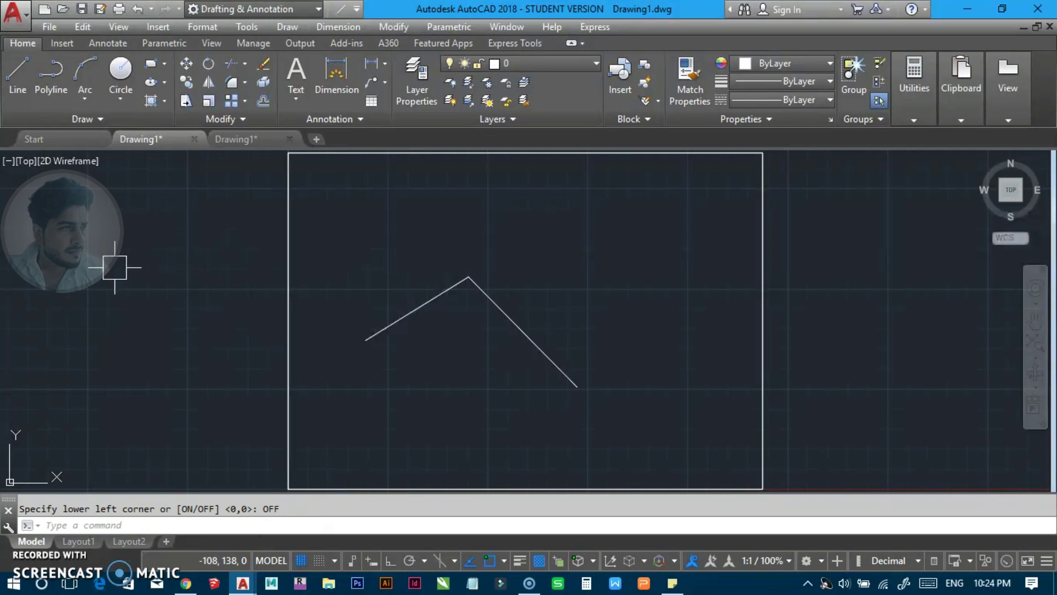
# Window-select the two angled lines, erase them, and zoom out
pyautogui.click(514, 252)
pyautogui.click(417, 308)
pyautogui.write('e')
pyautogui.press('Return')
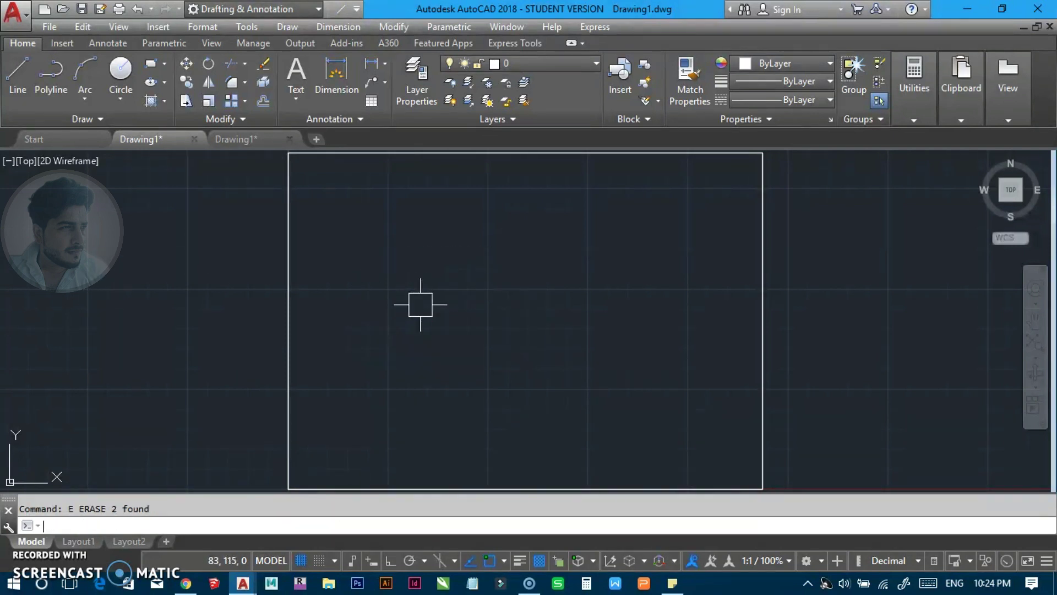
pyautogui.scroll(-2, 217, 303)
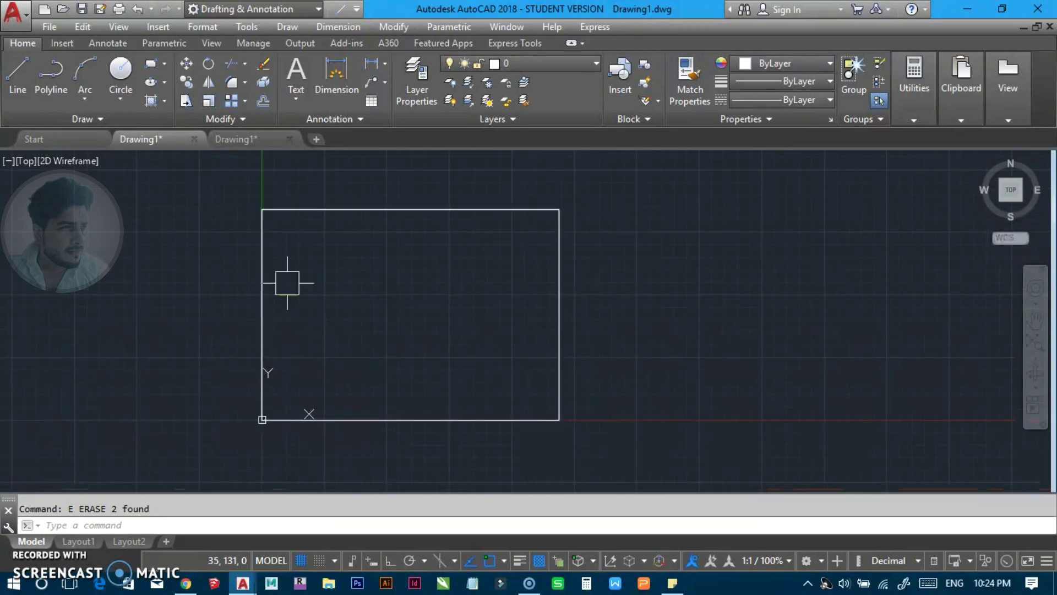
pyautogui.scroll(-1, 429, 356)
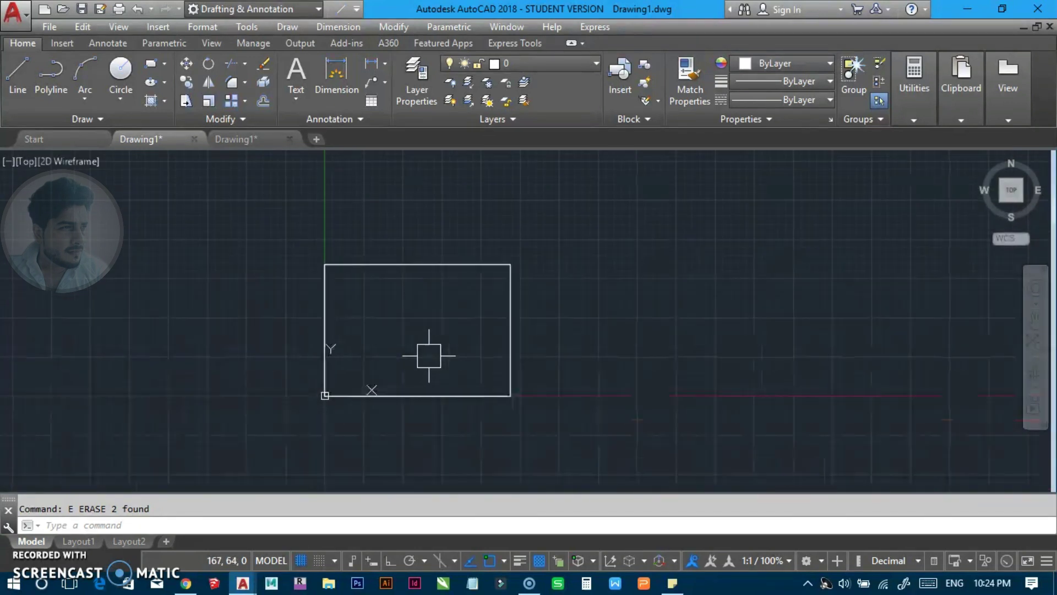
pyautogui.scroll(2, 404, 323)
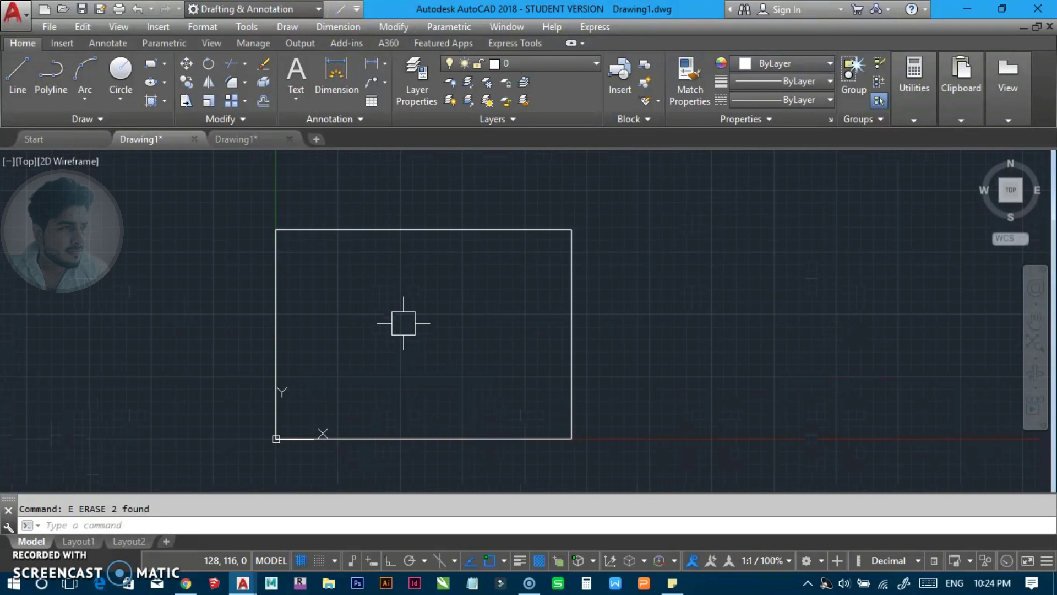
pyautogui.write('grid')
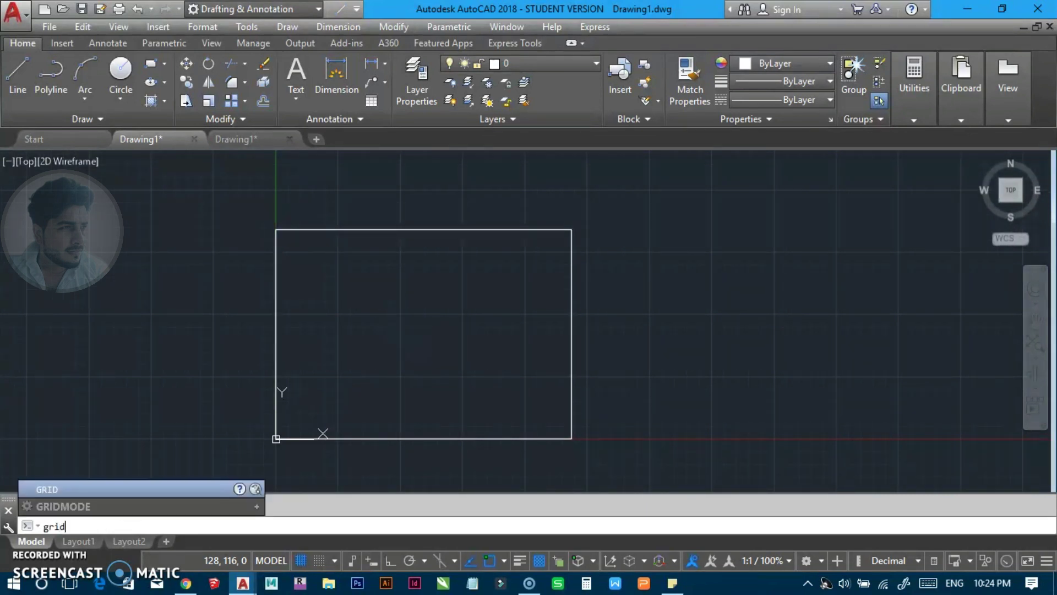
pyautogui.write('d')
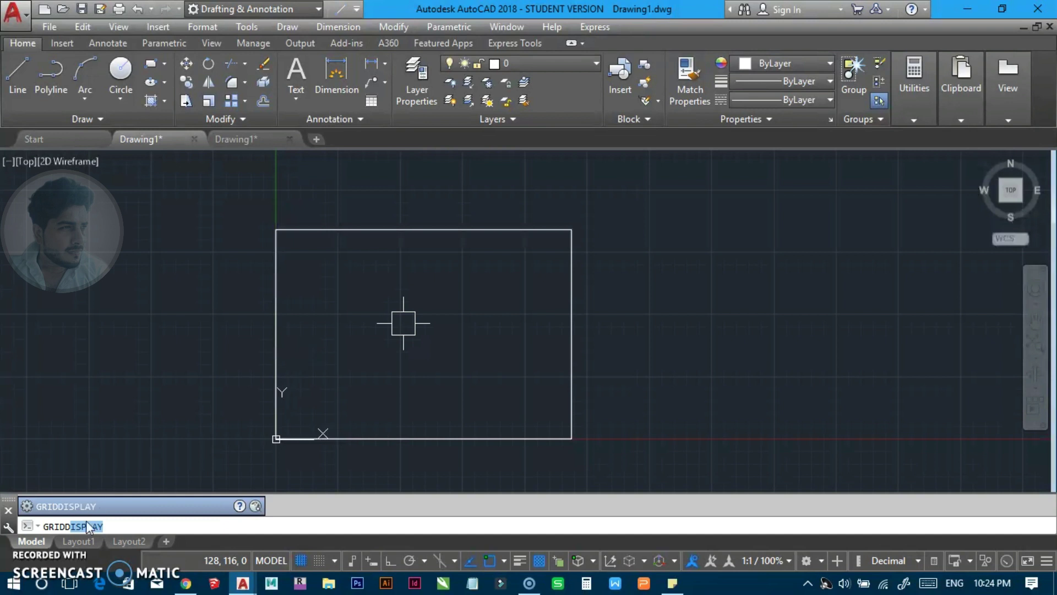
pyautogui.press('Return')
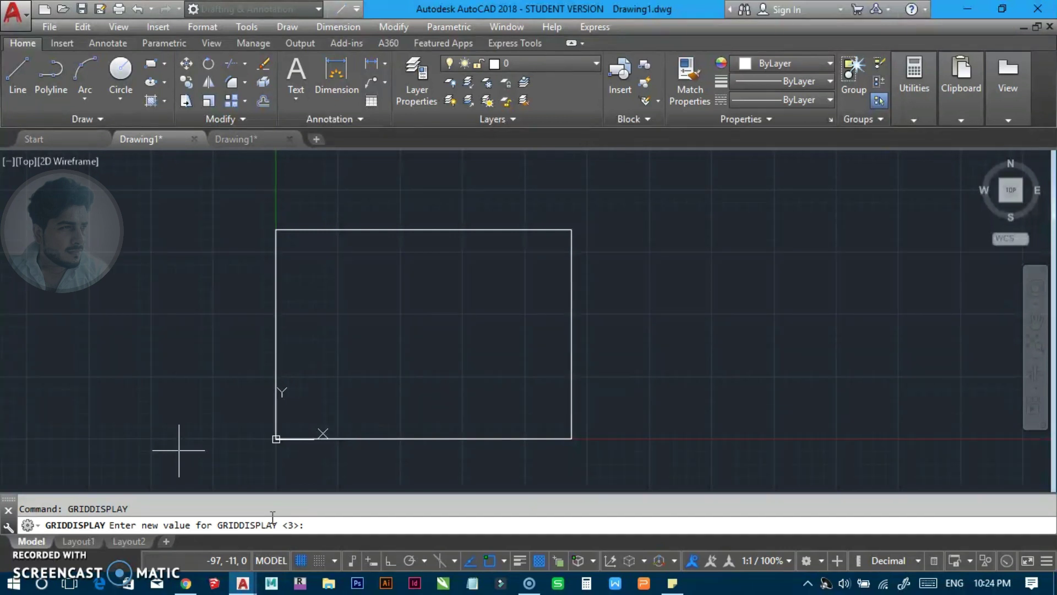
pyautogui.write('2')
pyautogui.press('Return')
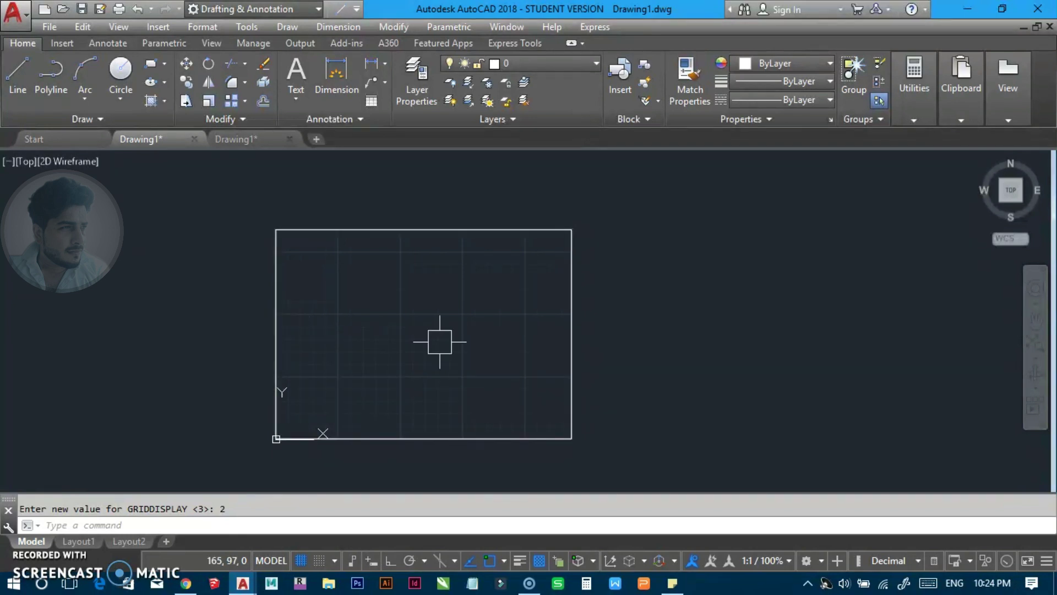
pyautogui.press('Return')
pyautogui.write('3')
pyautogui.press('Return')
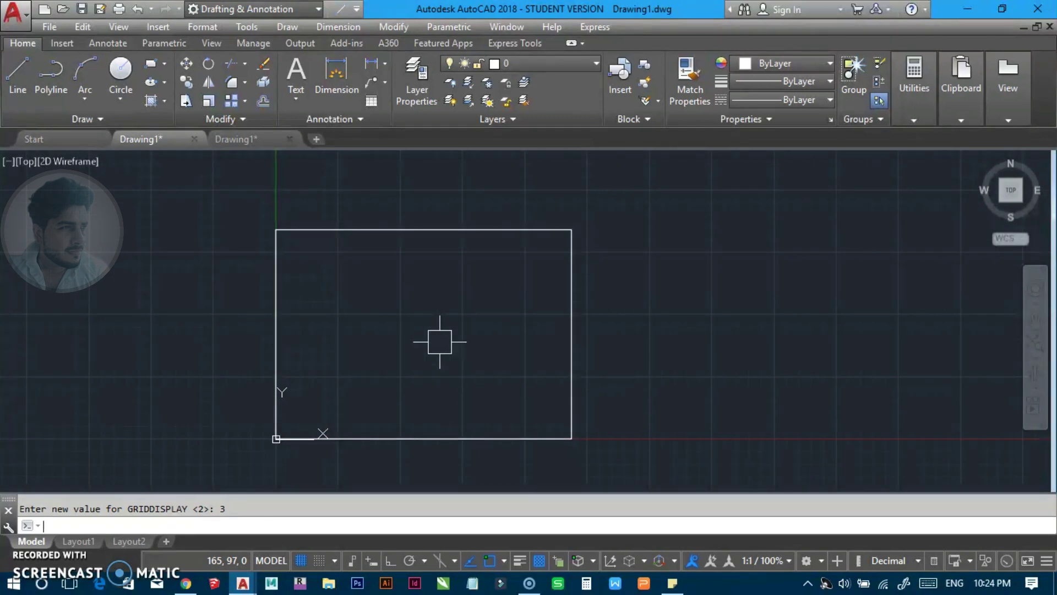
pyautogui.hotkey('ctrl', 'a')
# Erase the selected rectangle and pan the origin toward the lower left
pyautogui.press('Return')
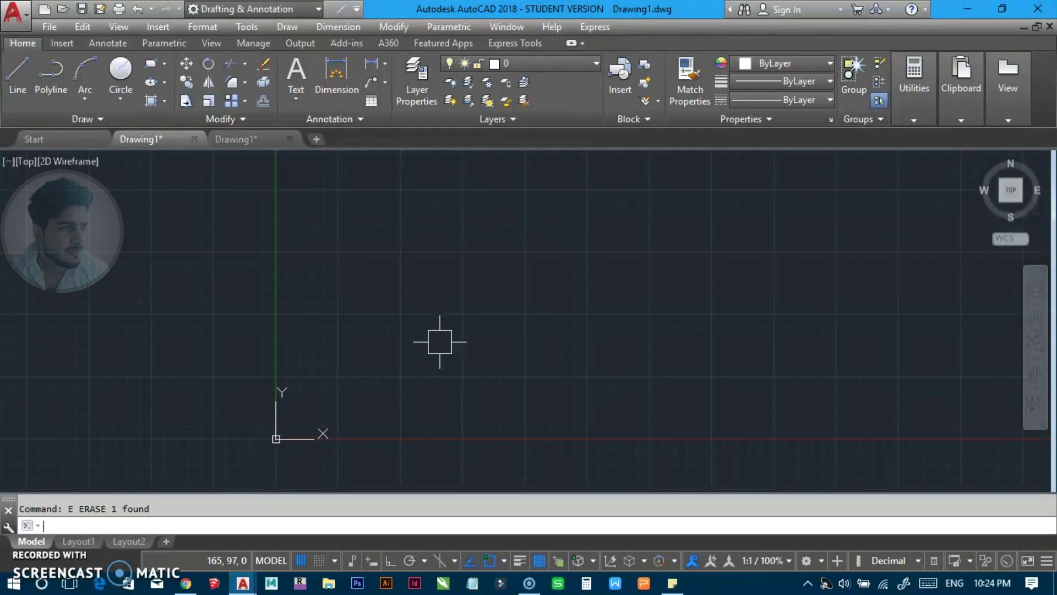
pyautogui.moveTo(549, 292); pyautogui.dragTo(454, 351, button='middle')
pyautogui.press('Escape')
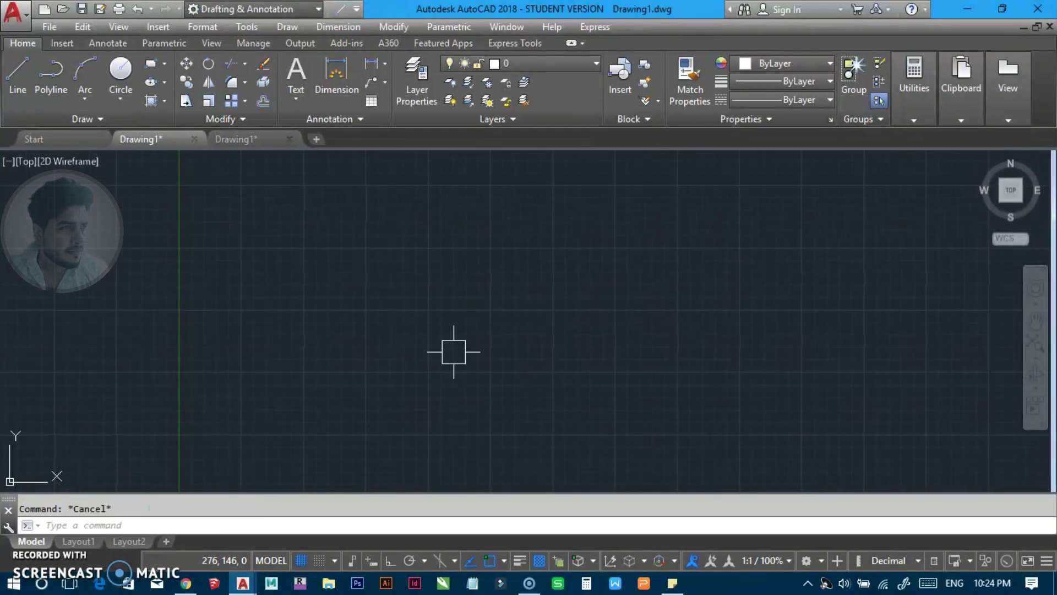
# Draw a 1000-unit horizontal line with Ortho (F8) turned on
pyautogui.write('l')
pyautogui.press('Return')
pyautogui.click(247, 388)
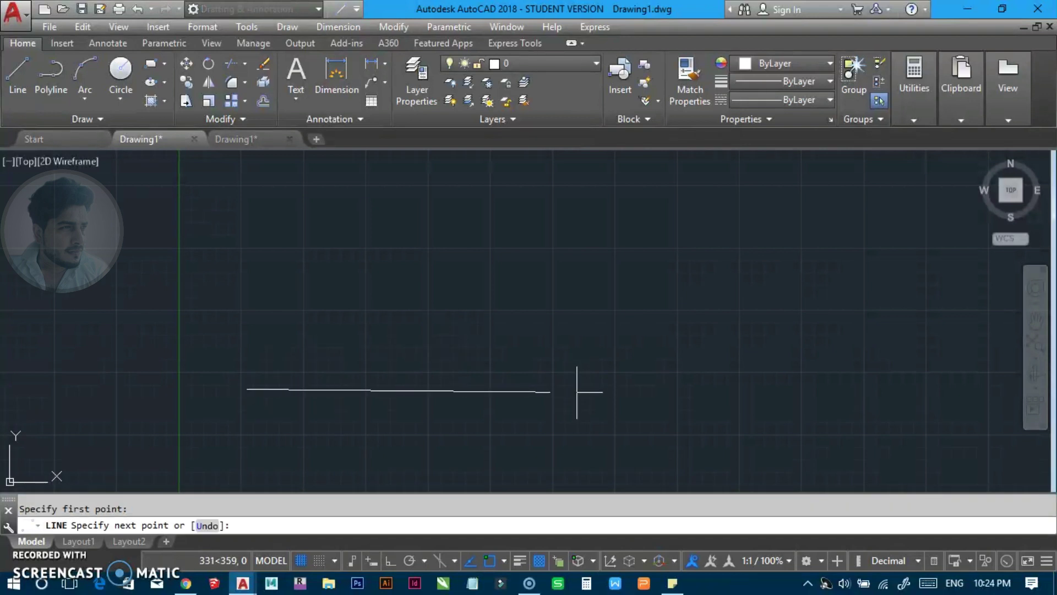
pyautogui.press('F8')
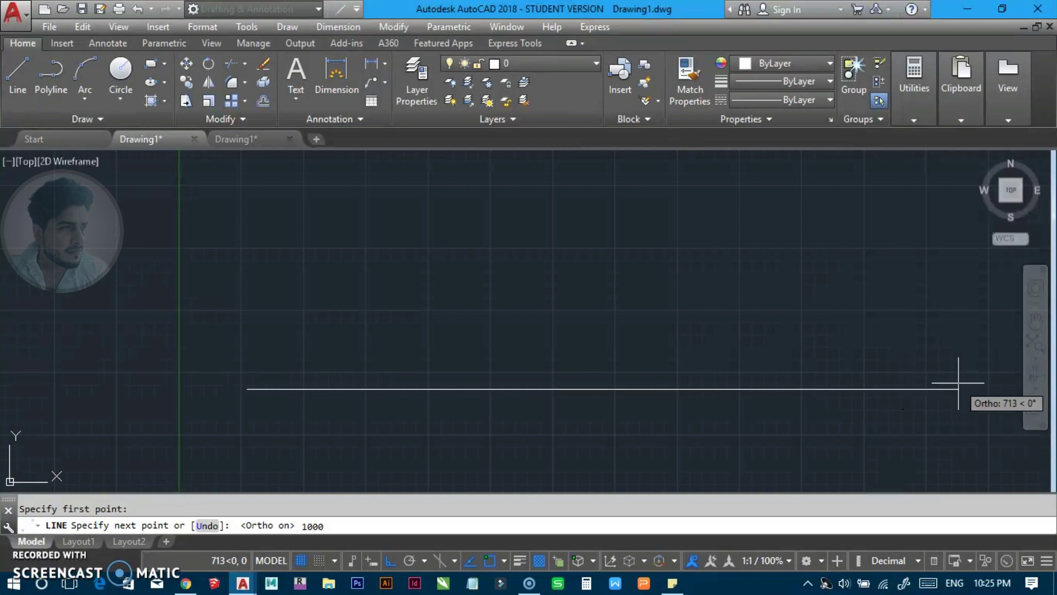
pyautogui.press('Return')
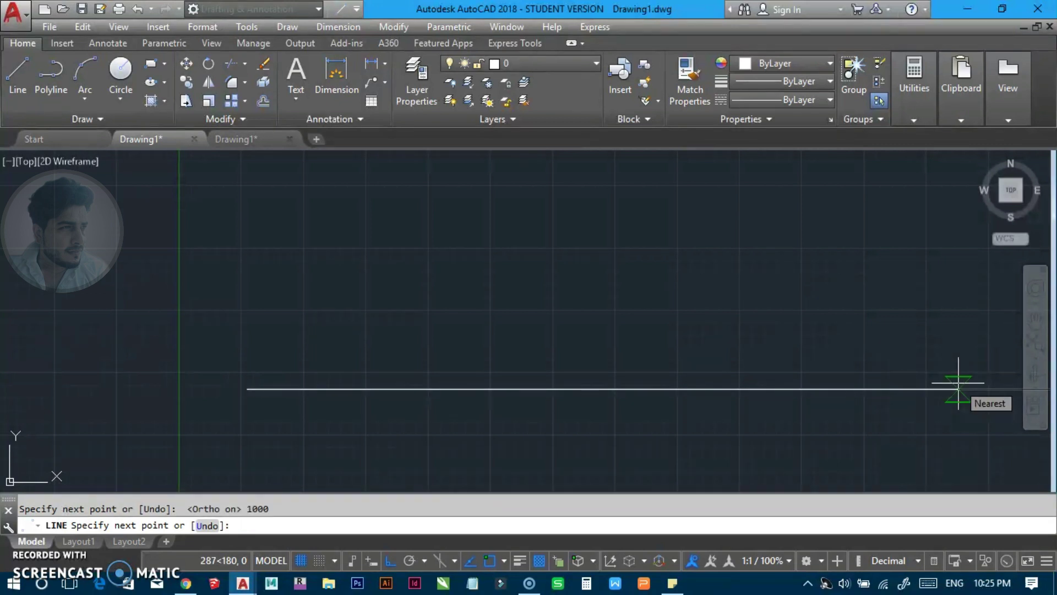
pyautogui.press('Escape')
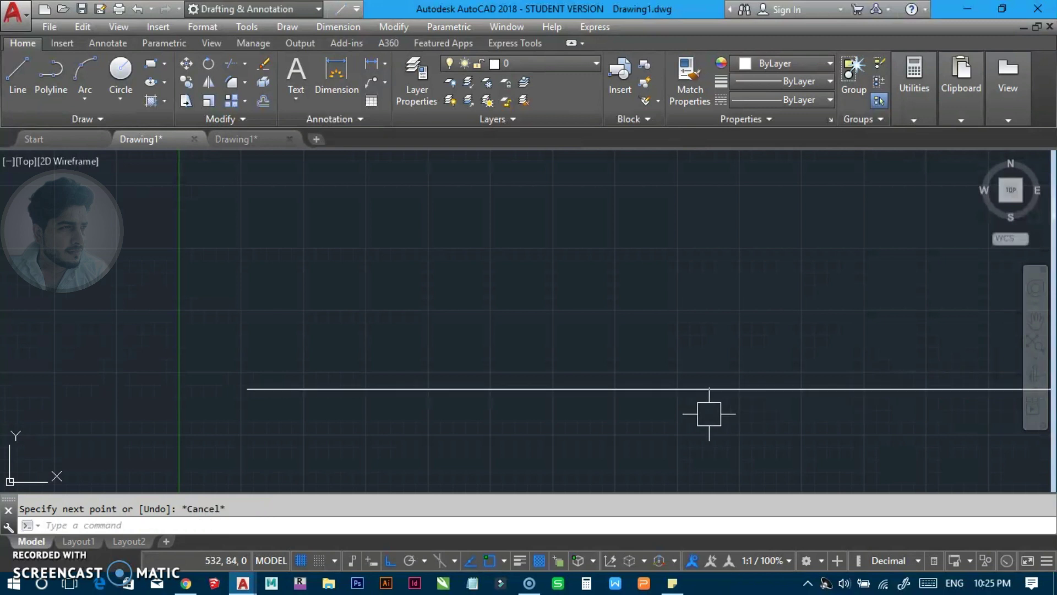
# Reframe the view around the line, then switch to the other Drawing1 with the brick arch
pyautogui.scroll(-3, 680, 390)
pyautogui.scroll(1, 389, 454)
pyautogui.moveTo(679, 386)
pyautogui.mouseDown(button='middle')
pyautogui.moveTo(389, 455)
pyautogui.moveTo(421, 386)
pyautogui.moveTo(425, 401)
pyautogui.mouseUp(button='middle')
pyautogui.scroll(2, 421, 385)
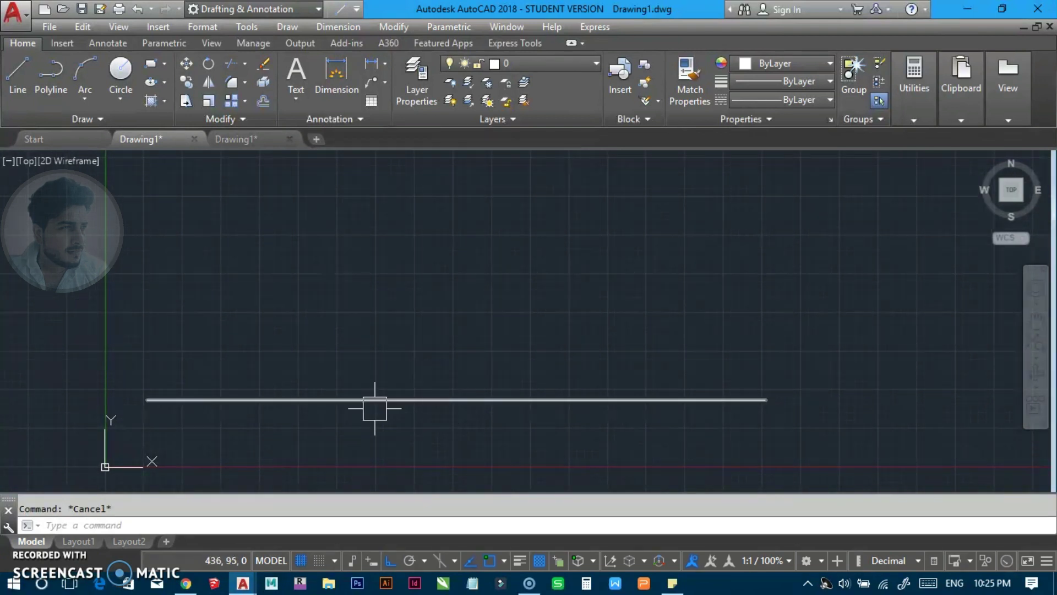
pyautogui.moveTo(375, 401)
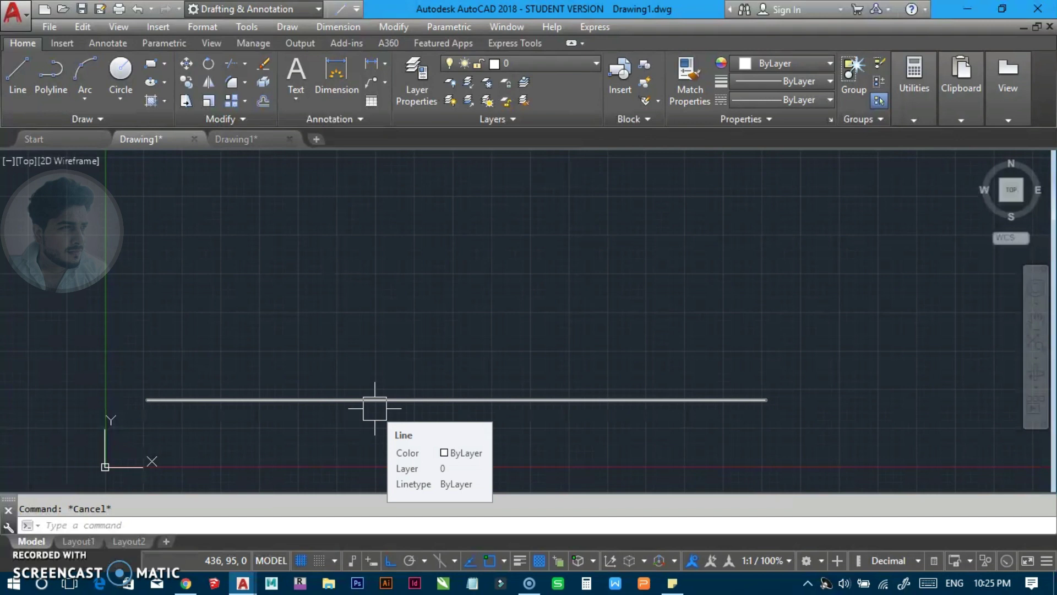
pyautogui.click(242, 141)
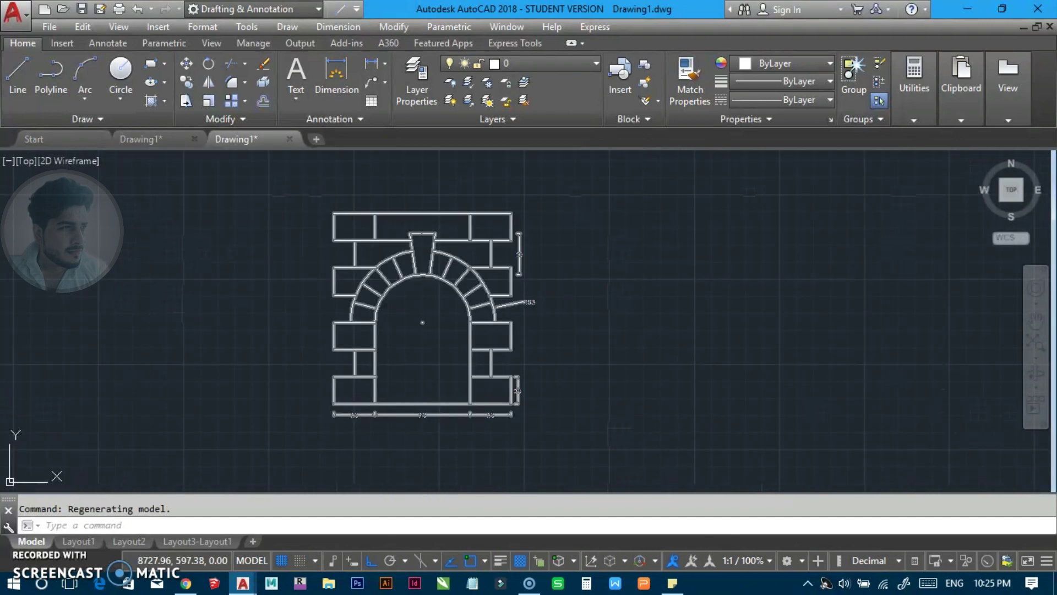
# Pan and zoom around the dimensioned brick arch drawing
pyautogui.scroll(4, 415, 393)
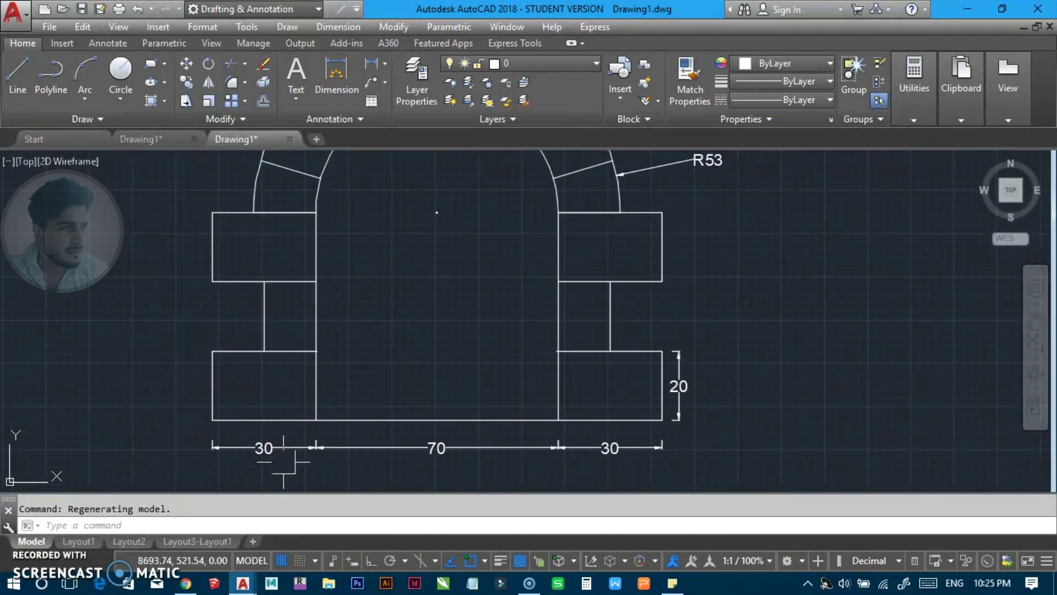
pyautogui.scroll(-2, 576, 449)
pyautogui.moveTo(463, 458)
pyautogui.mouseDown(button='middle')
pyautogui.moveTo(449, 463)
pyautogui.moveTo(474, 330)
pyautogui.moveTo(465, 383)
pyautogui.mouseUp(button='middle')
pyautogui.scroll(-3, 450, 463)
pyautogui.scroll(3, 540, 299)
pyautogui.scroll(-1, 498, 317)
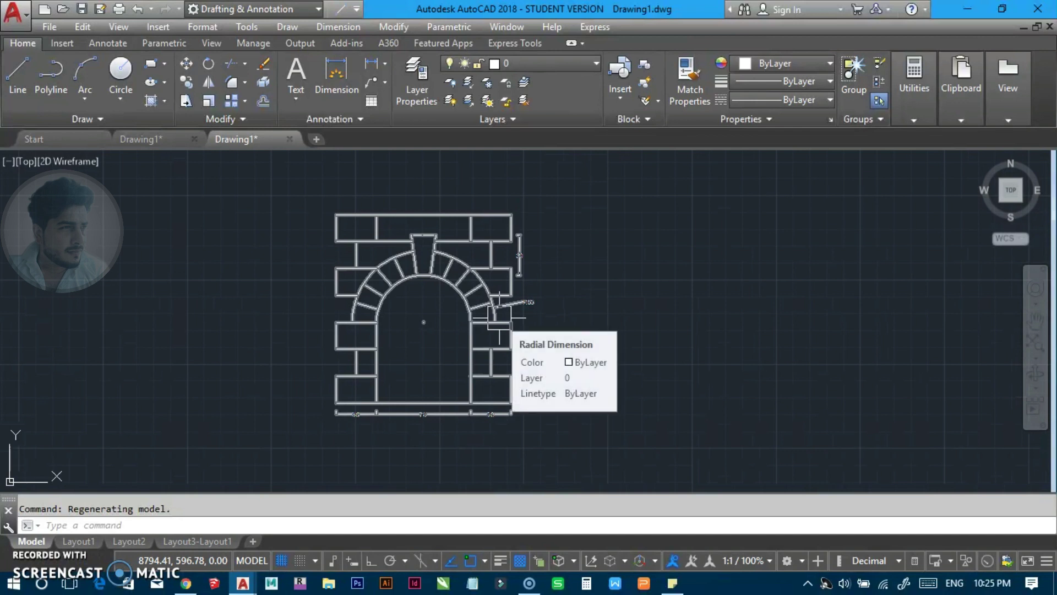
# Rerun LIMITS, keeping the corners at 0,0 and 12,9
pyautogui.press('Escape')
pyautogui.write('rec')
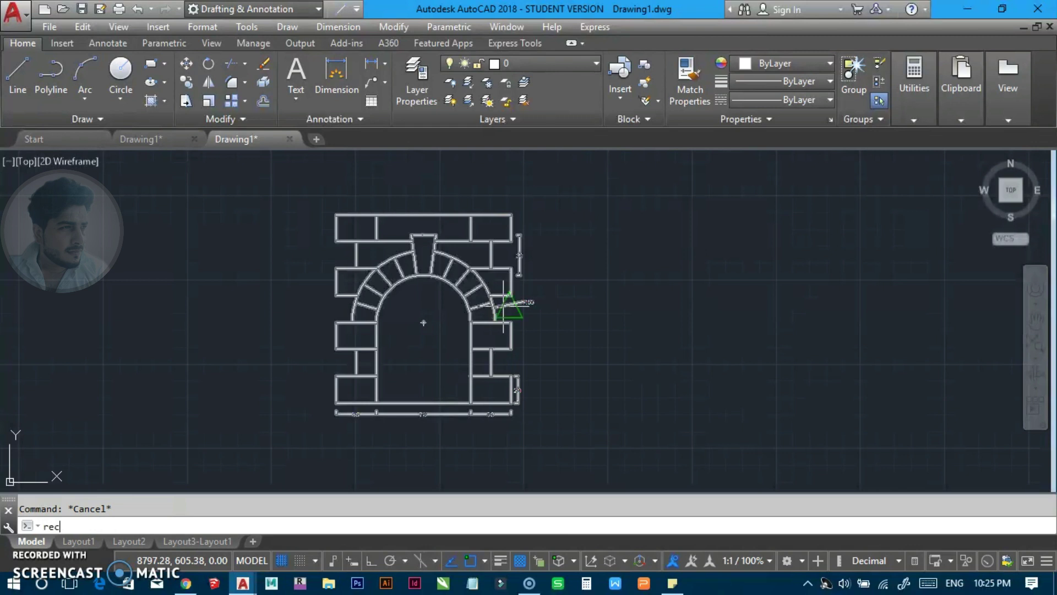
pyautogui.press('Return')
pyautogui.press('Escape')
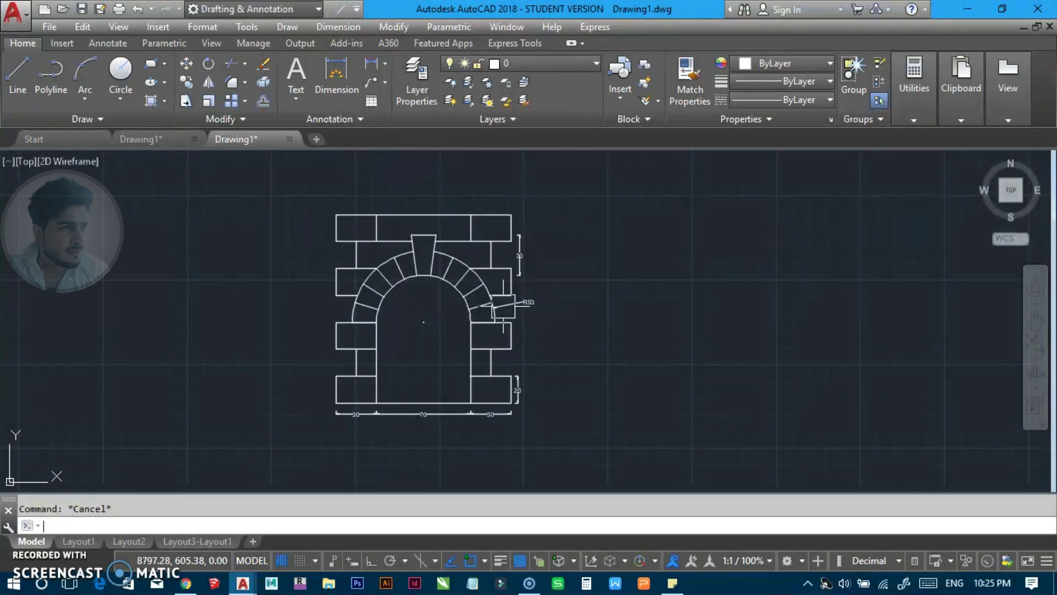
pyautogui.write('limi')
pyautogui.press('Return')
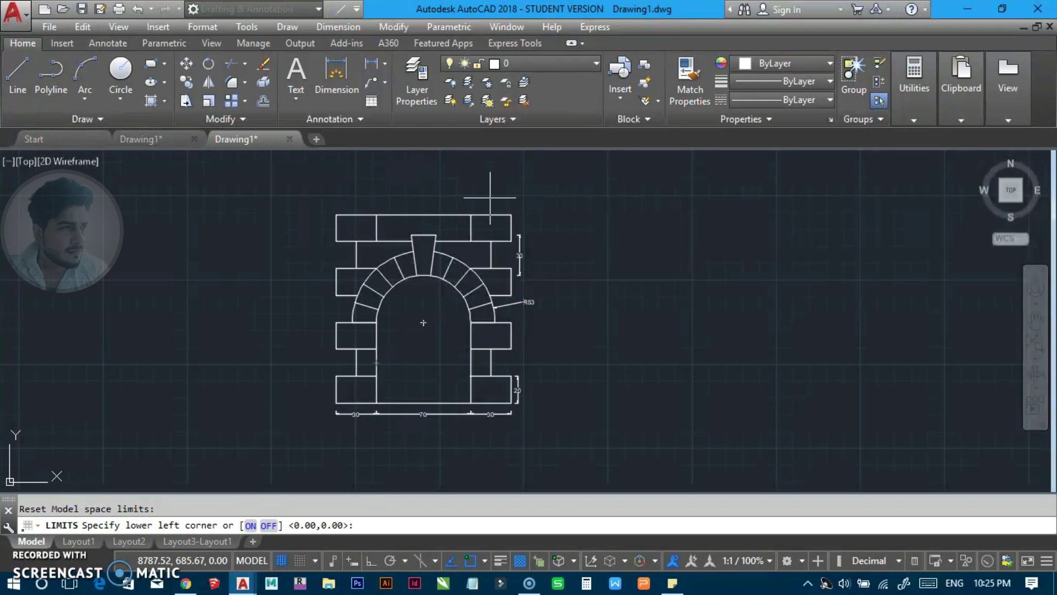
pyautogui.click(302, 439)
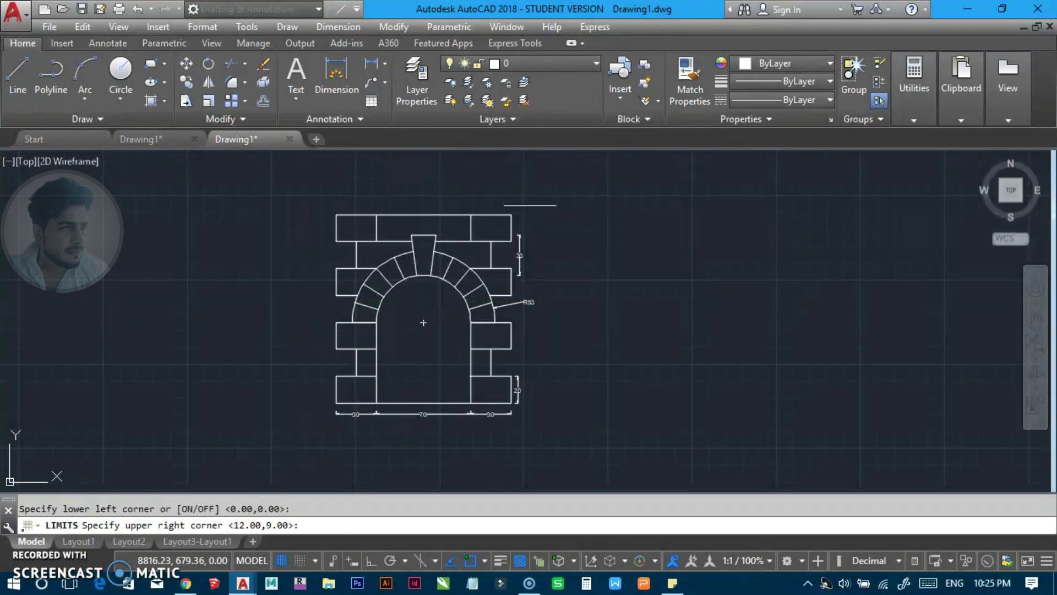
pyautogui.click(554, 180)
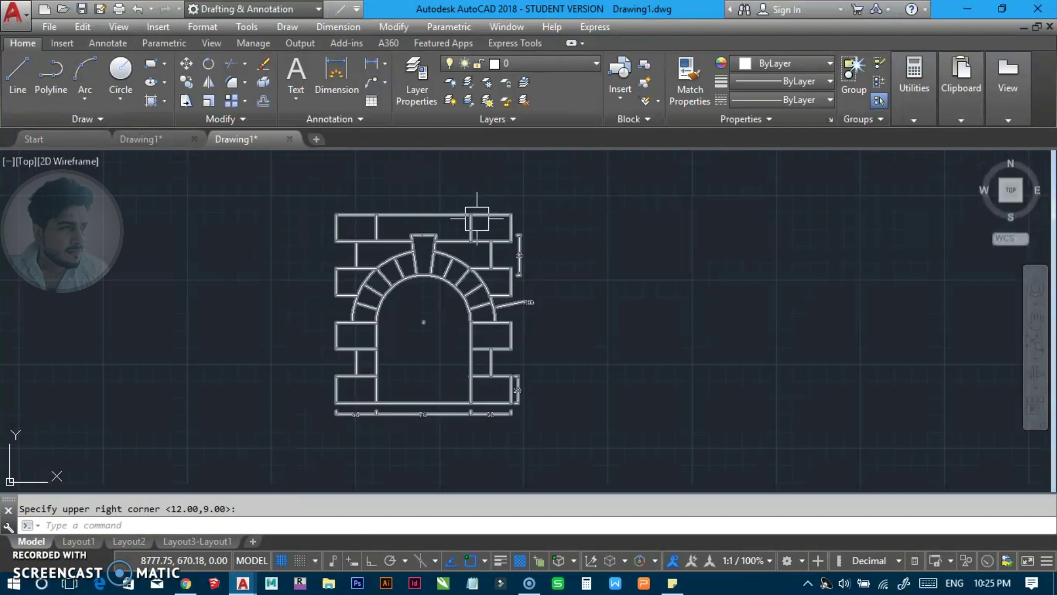
pyautogui.press('Escape')
# Zoom All to frame the whole arch drawing, then return to the first Drawing1
pyautogui.press('Return')
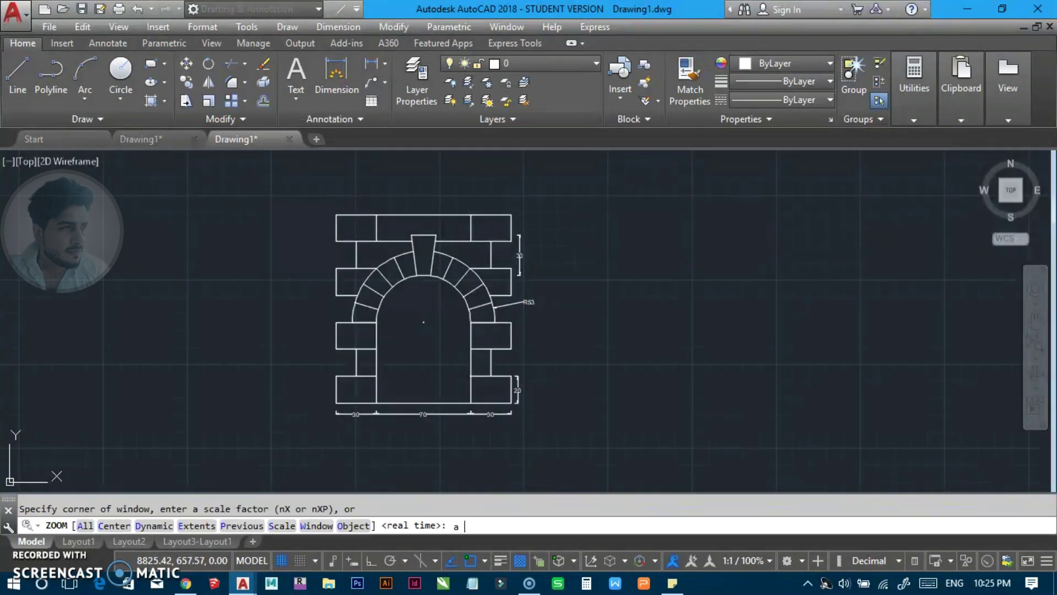
pyautogui.write('a')
pyautogui.press('Return')
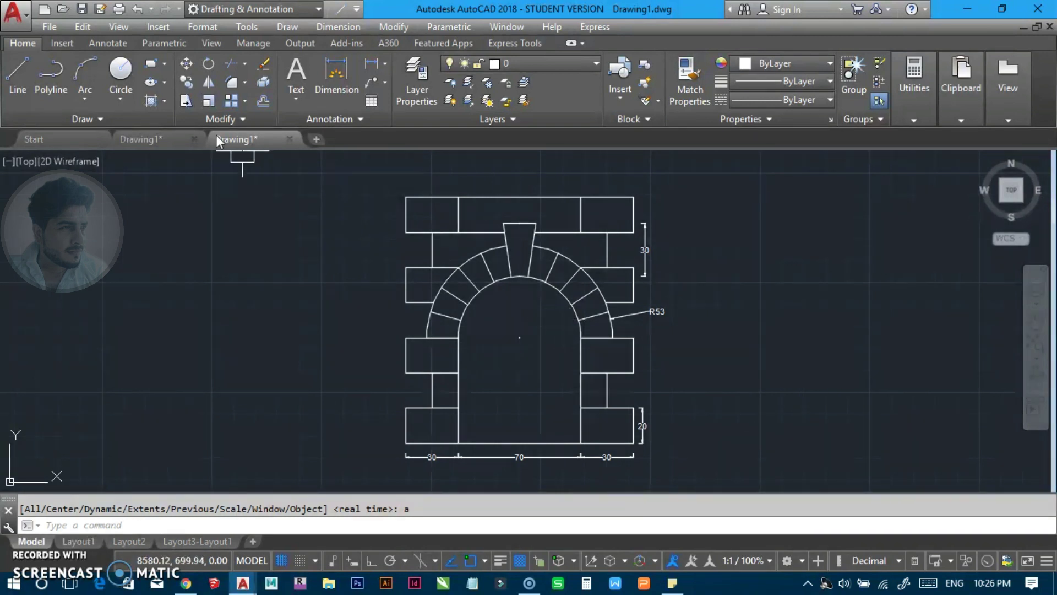
pyautogui.click(162, 137)
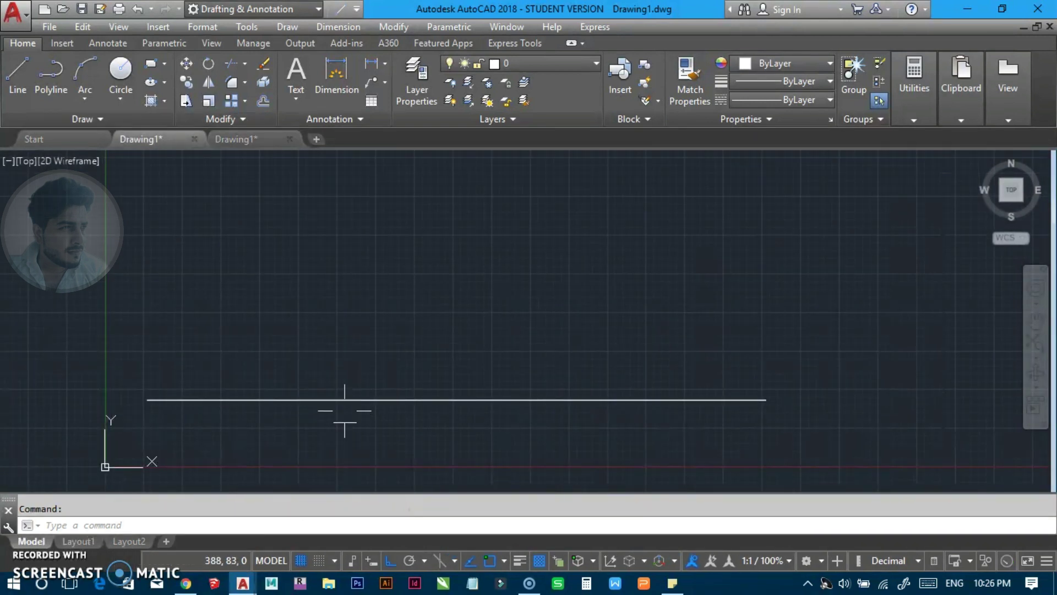
# Start a new line above the existing one, then cancel it without drawing anything
pyautogui.press('Escape')
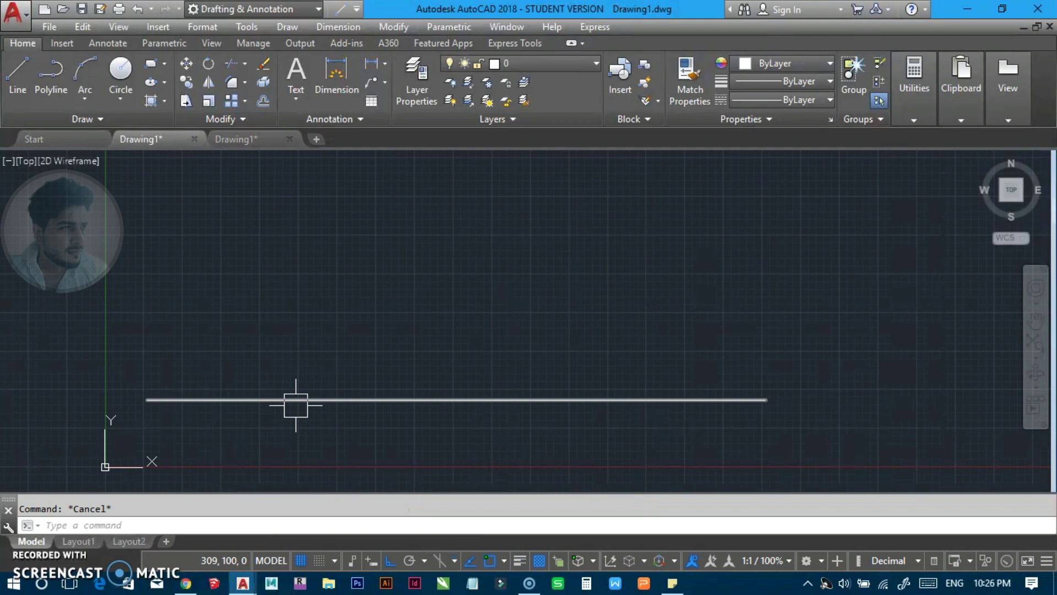
pyautogui.write('l')
pyautogui.press('Return')
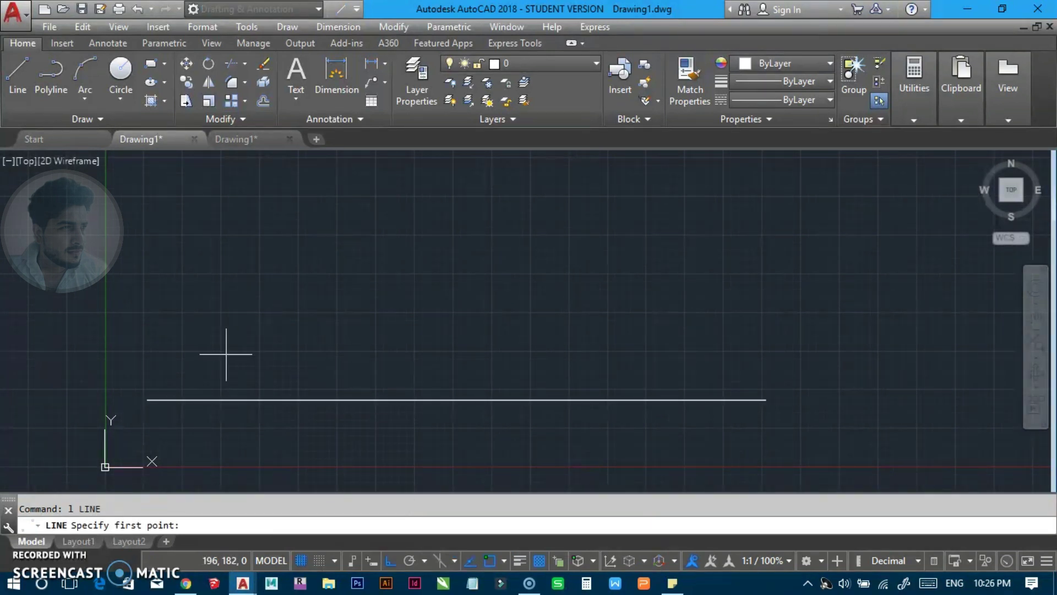
pyautogui.click(226, 354)
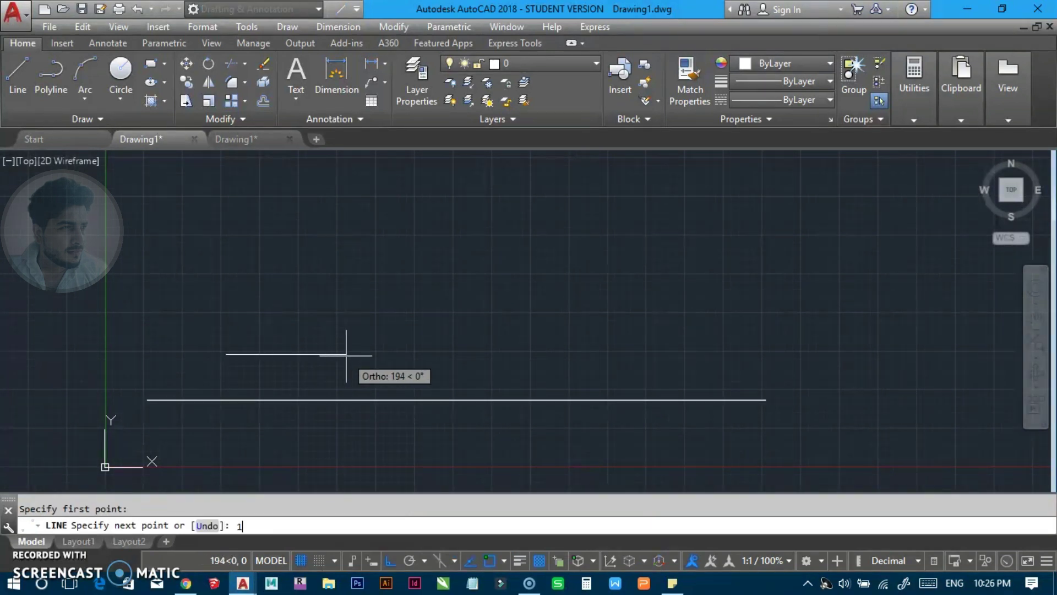
pyautogui.press('Escape')
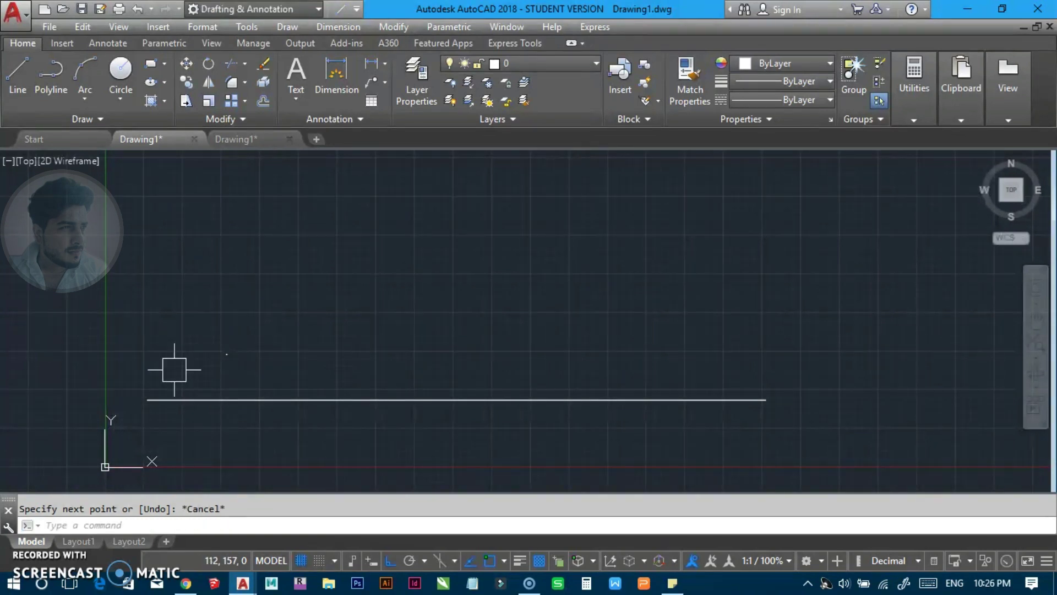
# Zoom and pan to bring the horizontal line and origin back into view
pyautogui.scroll(3, 203, 362)
pyautogui.scroll(4, 207, 358)
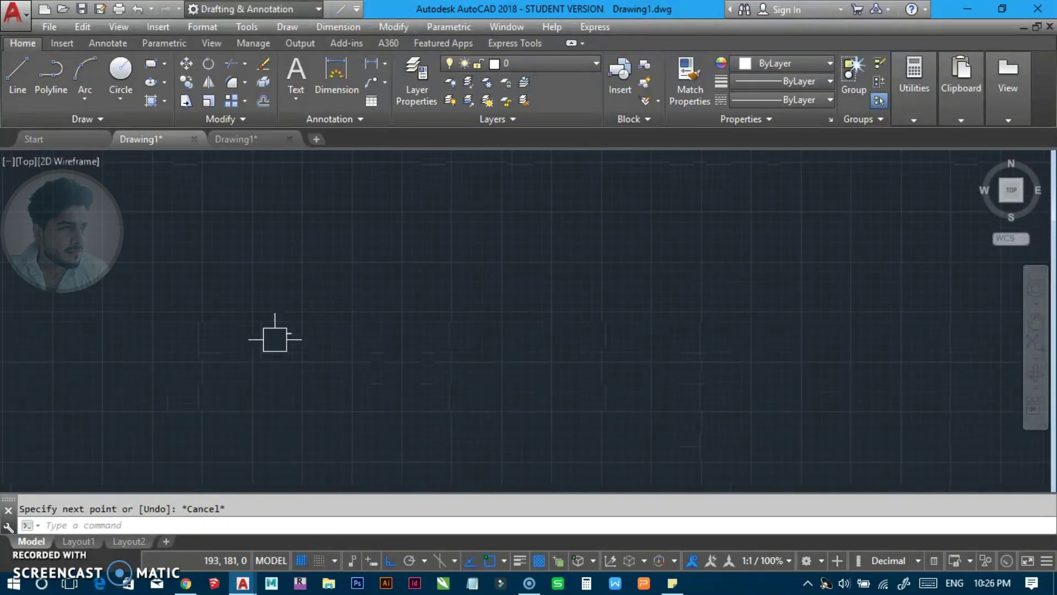
pyautogui.scroll(-2, 382, 401)
pyautogui.moveTo(352, 341); pyautogui.dragTo(297, 281, button='middle')
pyautogui.scroll(-2, 297, 281)
pyautogui.moveTo(331, 338); pyautogui.dragTo(357, 366, button='middle')
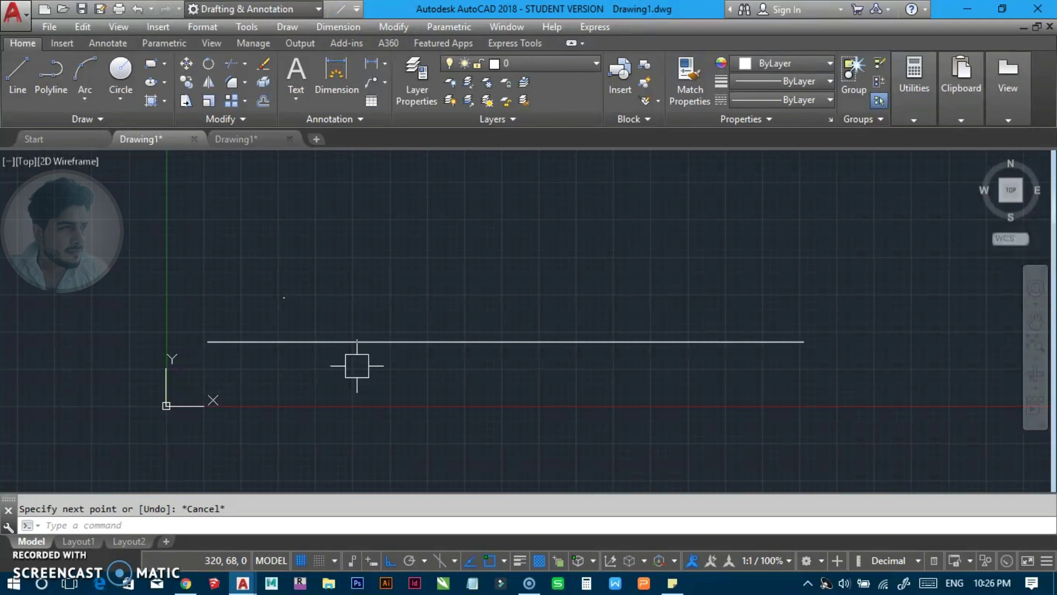
pyautogui.scroll(-4, 286, 299)
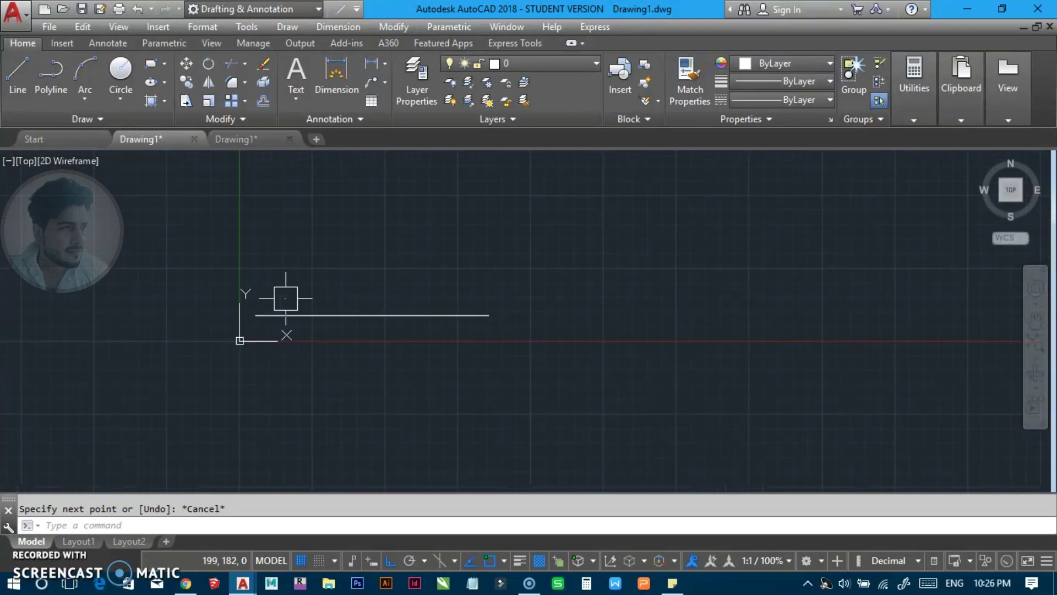
pyautogui.scroll(2, 292, 300)
pyautogui.scroll(2, 280, 300)
# Zoom All, then pan the line toward the lower left of the view
pyautogui.write('z')
pyautogui.press('Return')
pyautogui.write('a')
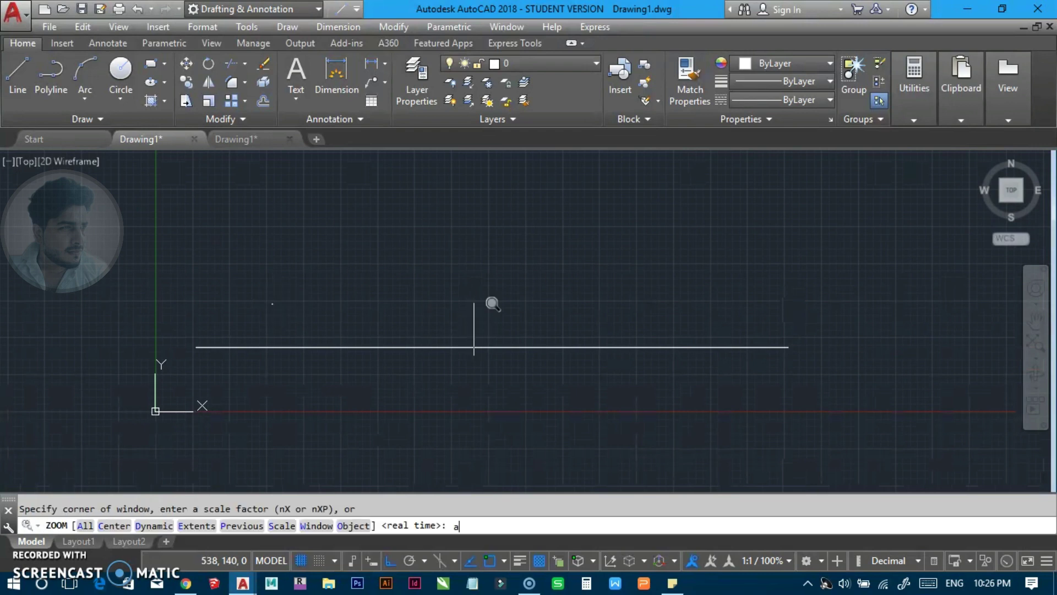
pyautogui.press('Return')
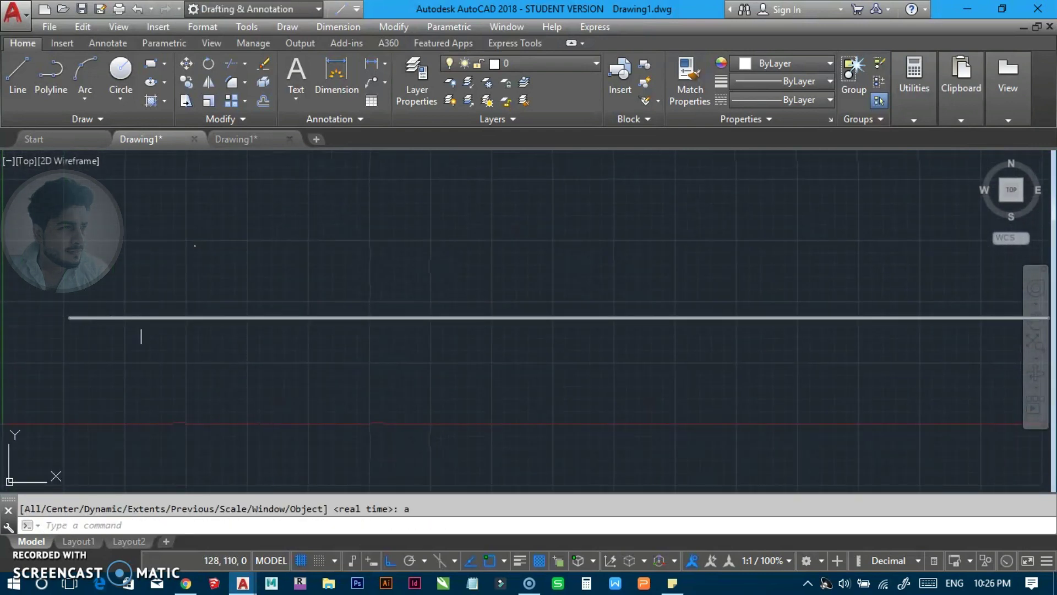
pyautogui.scroll(-1, 221, 331)
pyautogui.scroll(-1, 212, 349)
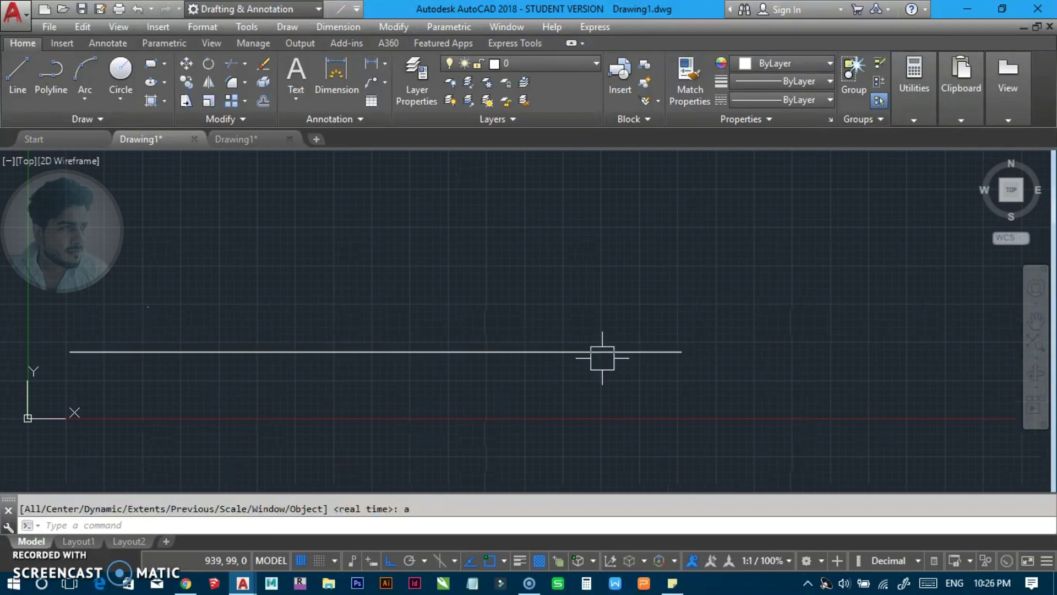
pyautogui.scroll(-4, 602, 358)
pyautogui.moveTo(602, 361); pyautogui.dragTo(479, 361, button='middle')
pyautogui.press('Escape')
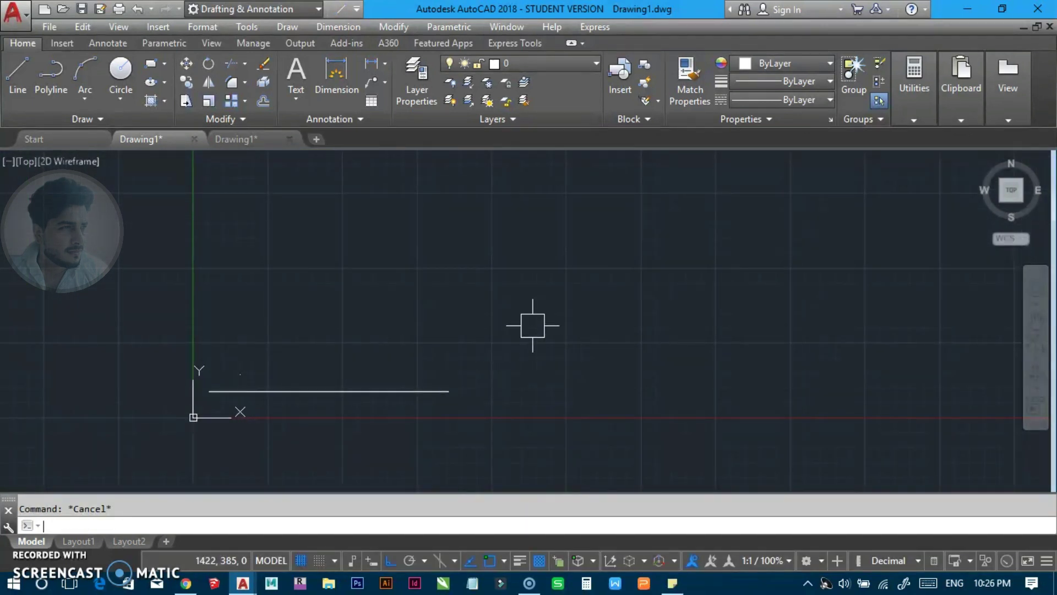
# Draw a small circle and a larger circle to the right of the line
pyautogui.write('c')
pyautogui.press('Return')
pyautogui.click(519, 295)
pyautogui.click(618, 342)
pyautogui.press('space')
pyautogui.press('Escape')
pyautogui.scroll(-2, 719, 309)
pyautogui.scroll(-2, 585, 326)
pyautogui.press('space')
pyautogui.click(740, 235)
pyautogui.click(751, 368)
pyautogui.press('Escape')
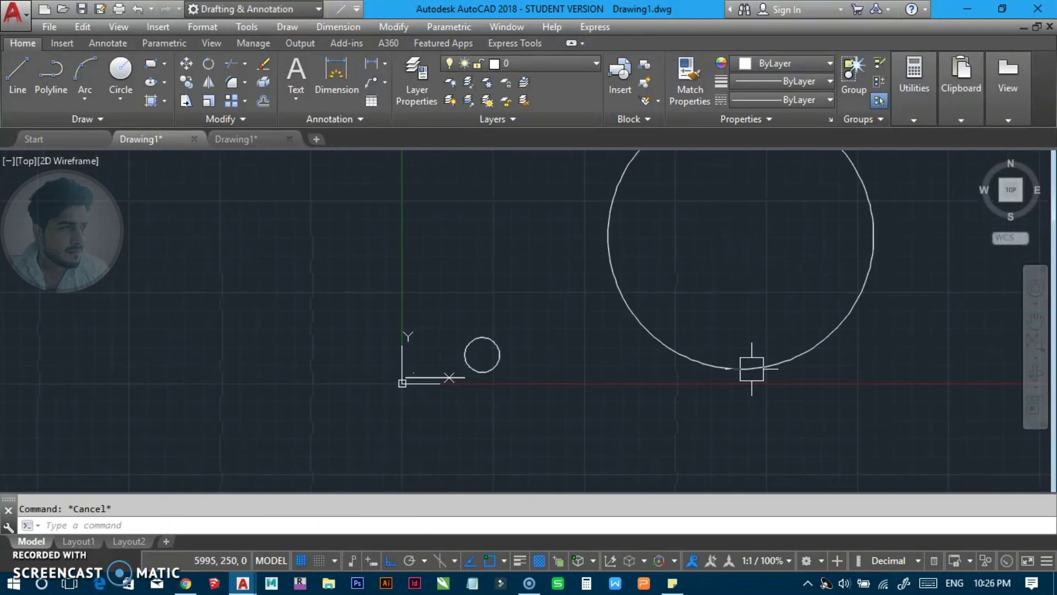
# Zoom All on the current limits, then zoom back in with the wheel
pyautogui.write('z')
pyautogui.press('Return')
pyautogui.write('a')
pyautogui.press('Return')
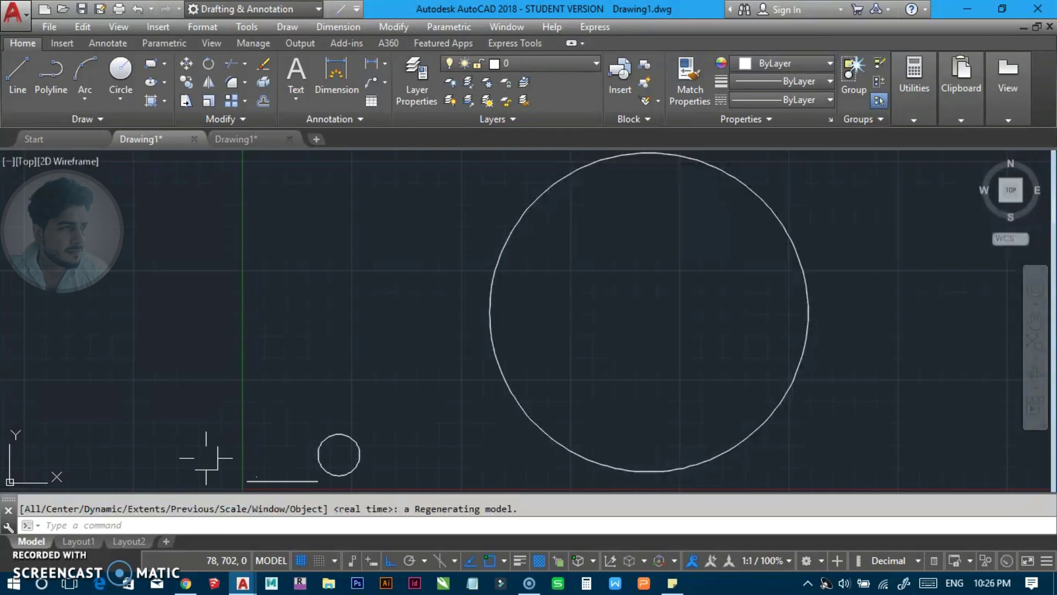
pyautogui.scroll(3, 248, 480)
pyautogui.scroll(7, 251, 479)
pyautogui.scroll(1, 307, 450)
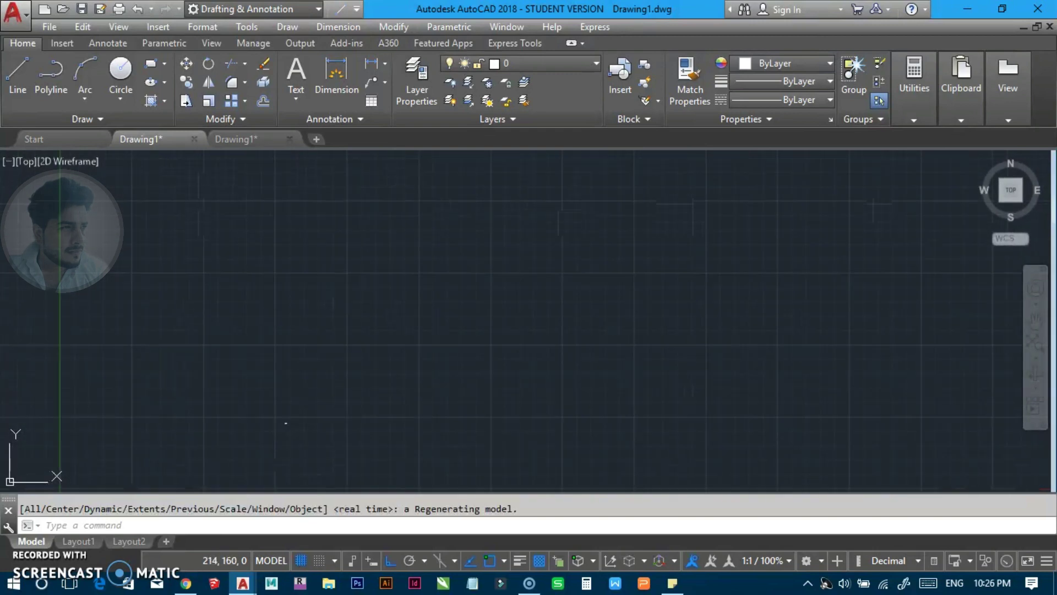
pyautogui.press('Escape')
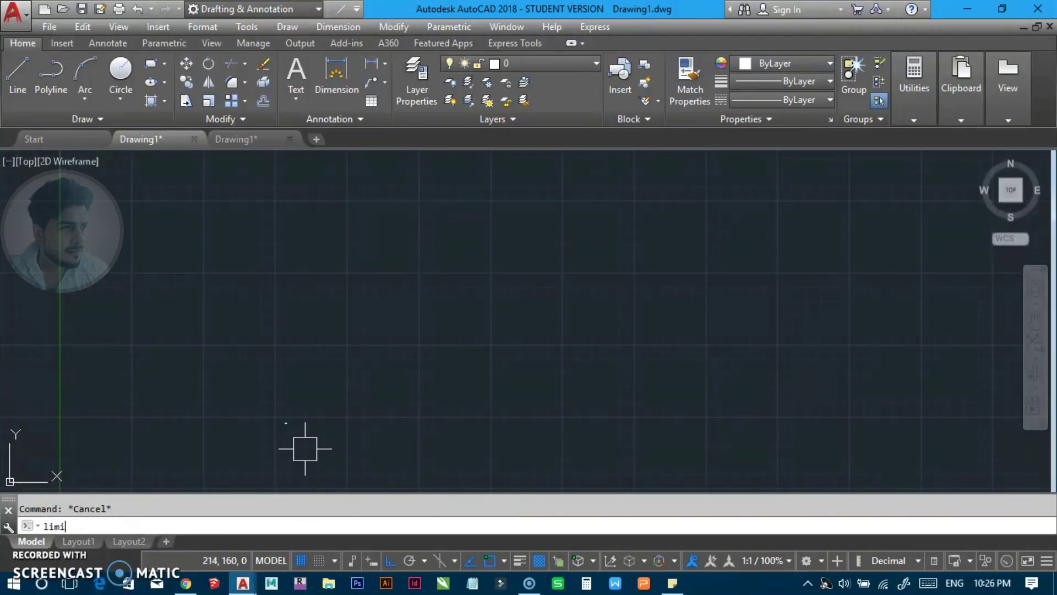
# Set the drawing limits to 0,0 and 297,210 for an A4 sheet
pyautogui.write('t')
pyautogui.press('Return')
pyautogui.scroll(2, 237, 429)
pyautogui.press('Return')
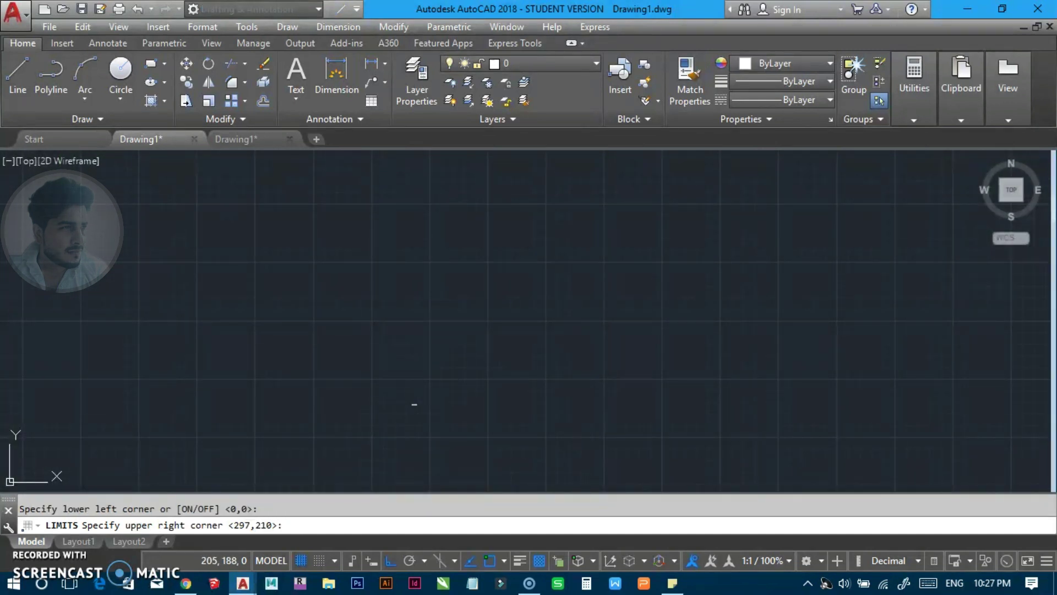
pyautogui.press('Return')
pyautogui.scroll(-3, 475, 361)
pyautogui.moveTo(477, 377); pyautogui.dragTo(285, 358, button='middle')
# Zoom All to fit the new A4 limits and bring the objects and origin on screen
pyautogui.write('z')
pyautogui.press('Return')
pyautogui.write('a')
pyautogui.press('Return')
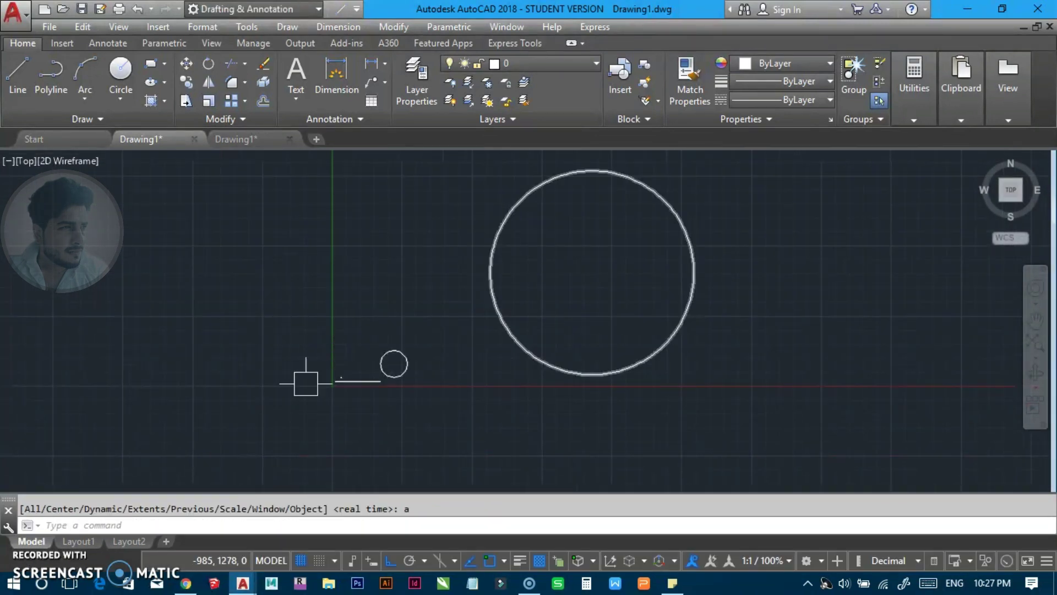
pyautogui.scroll(-3, 418, 366)
pyautogui.moveTo(417, 366); pyautogui.dragTo(331, 428, button='middle')
pyautogui.scroll(4, 348, 406)
pyautogui.scroll(-3, 354, 439)
pyautogui.moveTo(413, 436); pyautogui.dragTo(401, 375, button='middle')
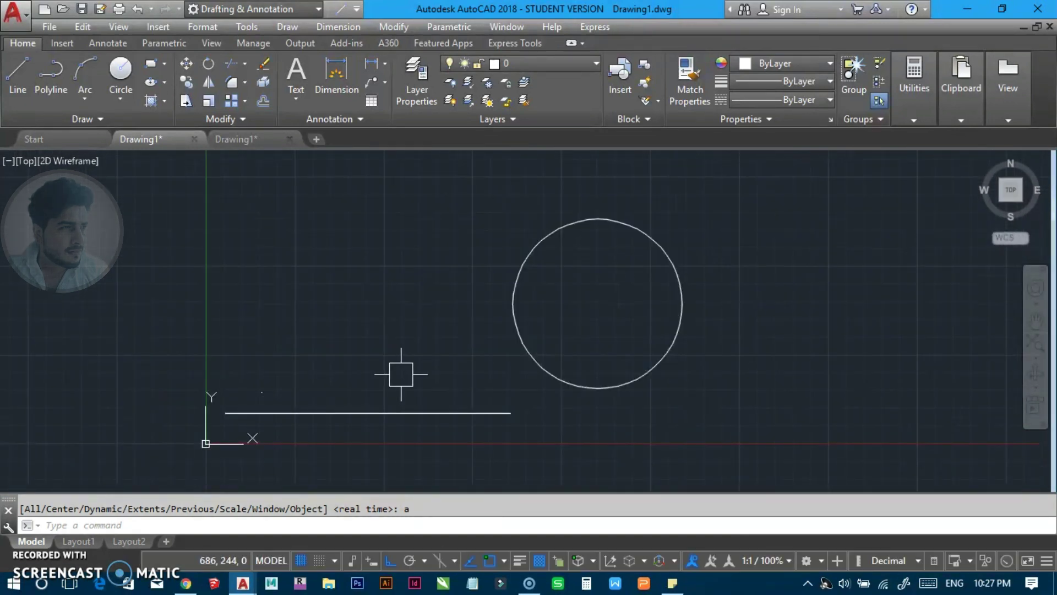
# Crossing-select the circles and line and erase them
pyautogui.click(582, 301)
pyautogui.click(175, 435)
pyautogui.write('e')
pyautogui.press('Return')
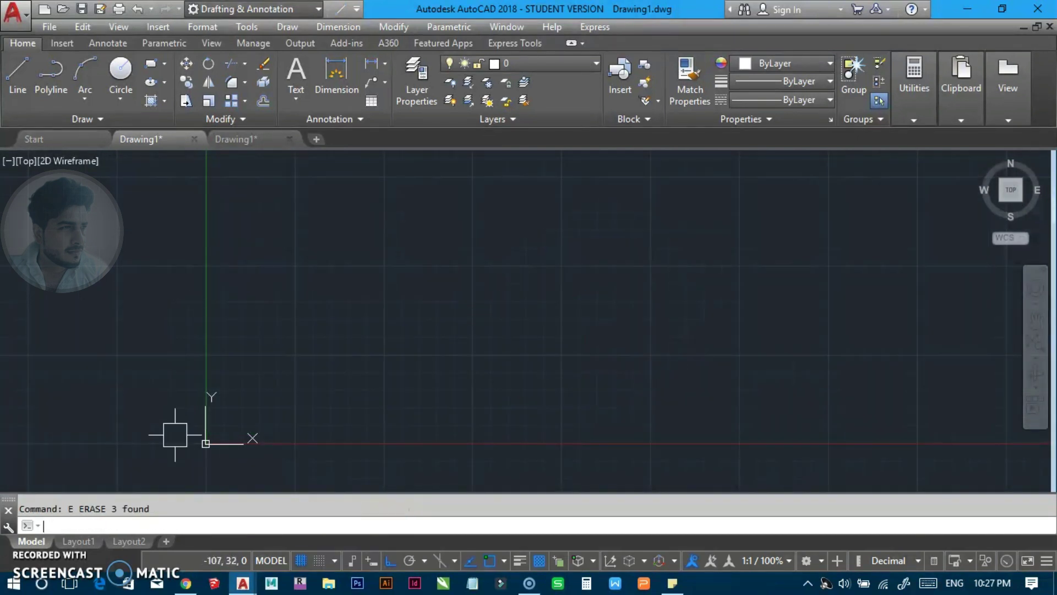
# Select the remaining circle and erase it
pyautogui.moveTo(415, 334); pyautogui.dragTo(354, 349, button='middle')
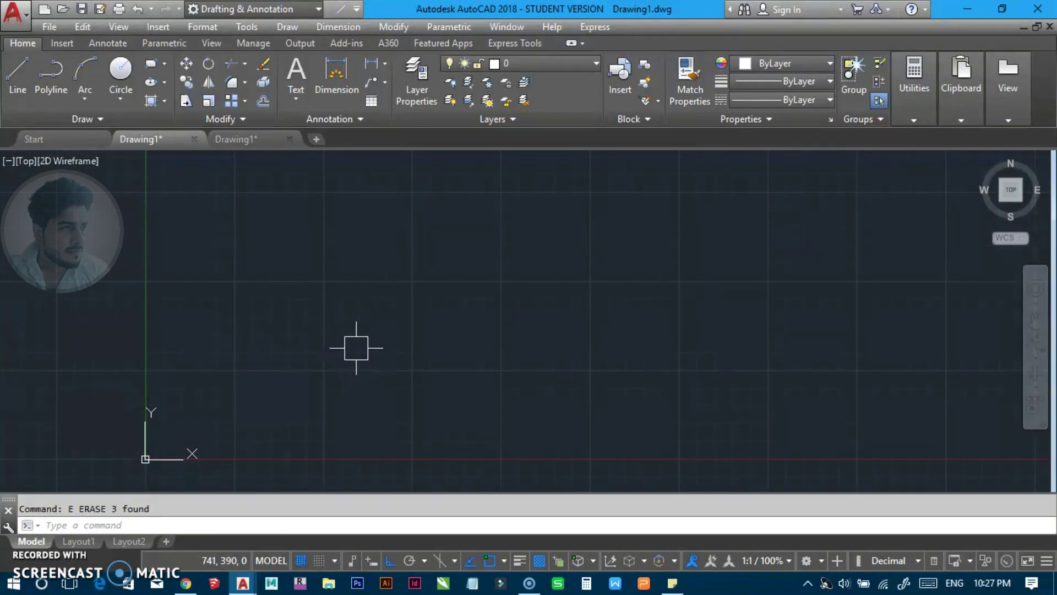
pyautogui.scroll(-5, 364, 363)
pyautogui.scroll(-5, 396, 365)
pyautogui.scroll(-6, 406, 372)
pyautogui.scroll(6, 406, 373)
pyautogui.click(408, 367)
pyautogui.moveTo(413, 360); pyautogui.dragTo(389, 377, button='middle')
pyautogui.write('e')
pyautogui.press('Return')
# Draw a large rectangle as the sheet outline near the origin
pyautogui.scroll(-3, 390, 380)
pyautogui.moveTo(468, 350); pyautogui.dragTo(394, 384, button='middle')
pyautogui.scroll(-3, 267, 274)
pyautogui.moveTo(484, 298); pyautogui.dragTo(409, 334, button='middle')
pyautogui.press('Escape')
pyautogui.write('c')
pyautogui.press('Return')
pyautogui.click(313, 214)
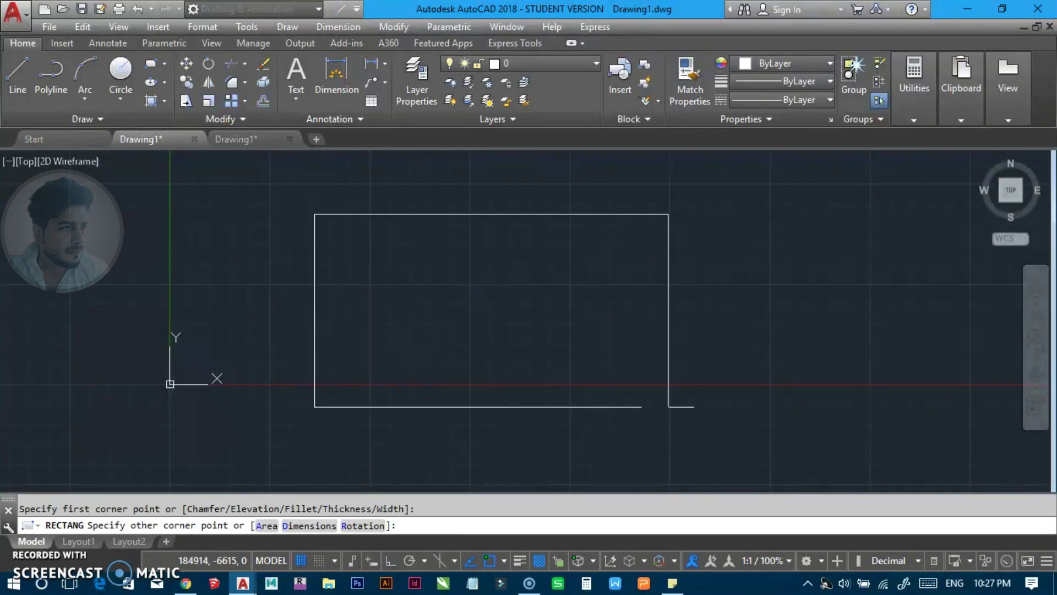
pyautogui.click(775, 445)
# Draw a small rectangle inside the large one's upper-left corner
pyautogui.press('Return')
pyautogui.click(340, 238)
pyautogui.click(384, 268)
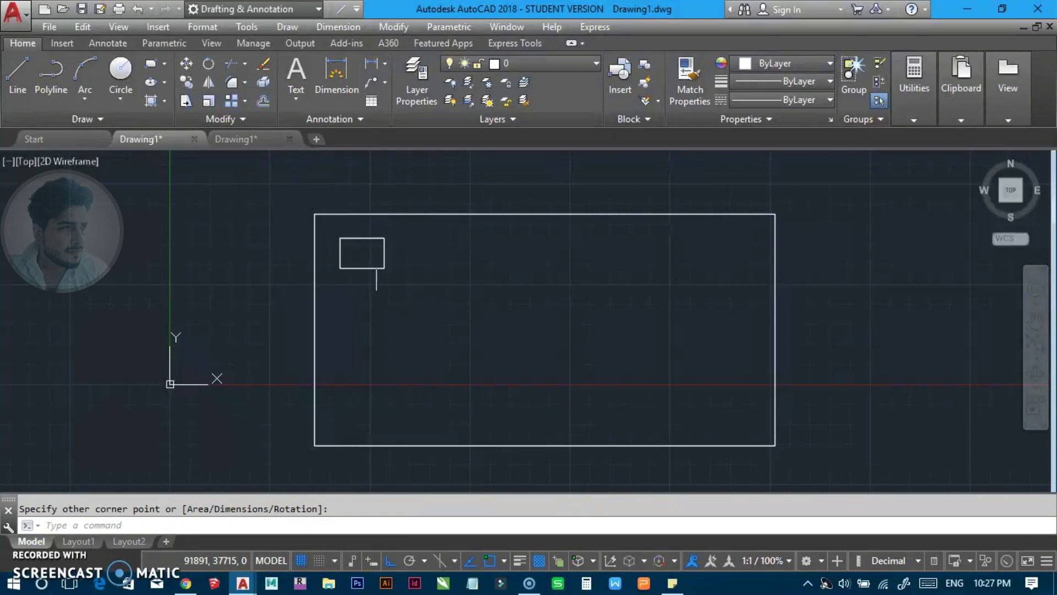
pyautogui.scroll(4, 329, 234)
pyautogui.scroll(4, 329, 227)
pyautogui.scroll(-6, 370, 276)
pyautogui.scroll(4, 416, 318)
pyautogui.moveTo(385, 307); pyautogui.dragTo(378, 319, button='middle')
# Zoom and pan until both rectangles are fully in view
pyautogui.scroll(-4, 366, 336)
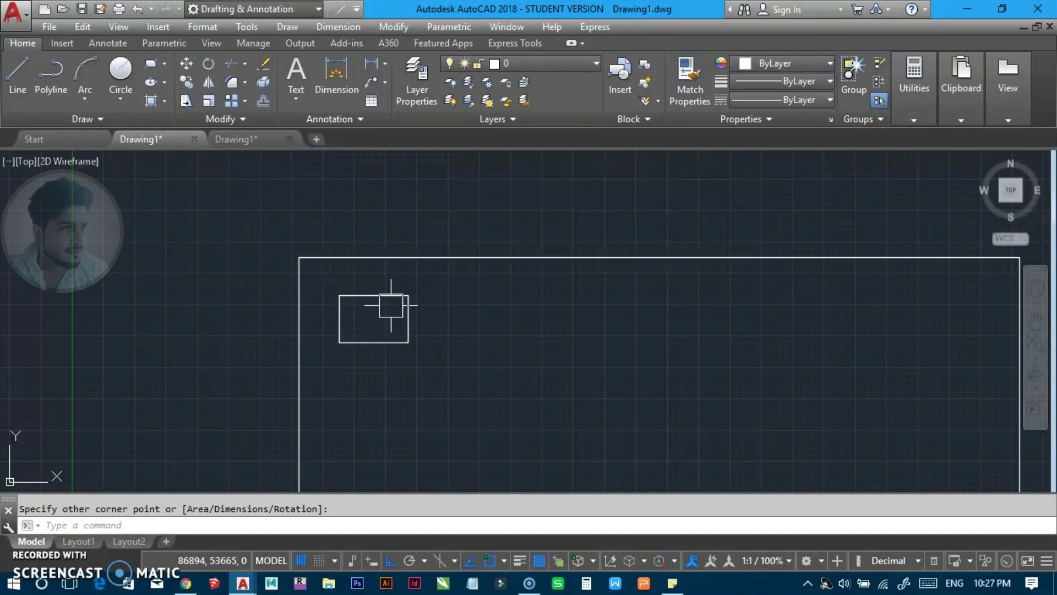
pyautogui.scroll(5, 356, 302)
pyautogui.scroll(2, 356, 302)
pyautogui.scroll(-4, 364, 314)
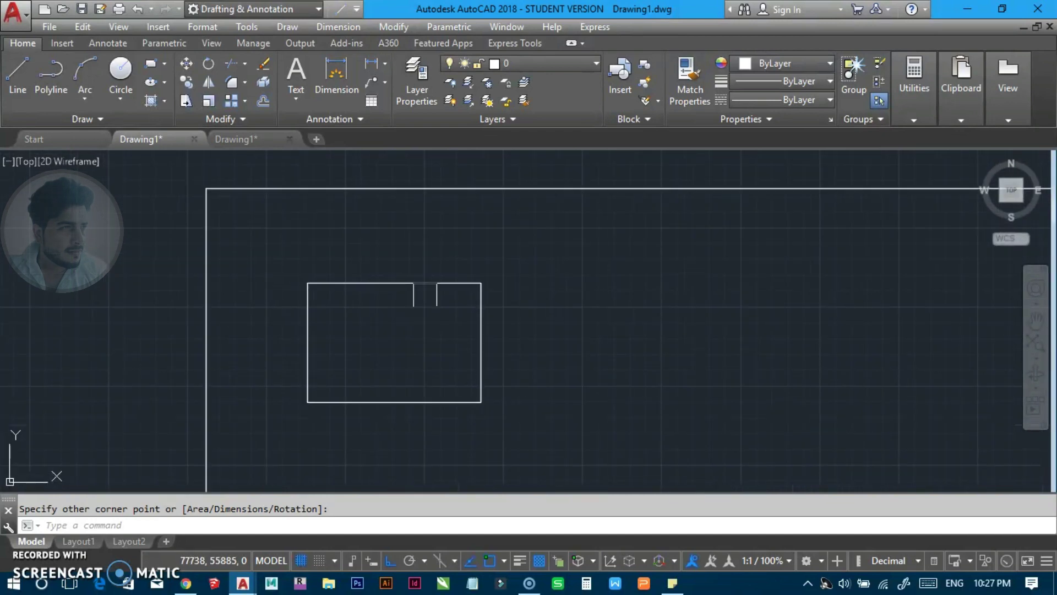
pyautogui.scroll(-2, 384, 432)
pyautogui.scroll(-4, 343, 307)
pyautogui.scroll(-4, 370, 269)
pyautogui.scroll(4, 391, 295)
pyautogui.moveTo(391, 295); pyautogui.dragTo(403, 379, button='middle')
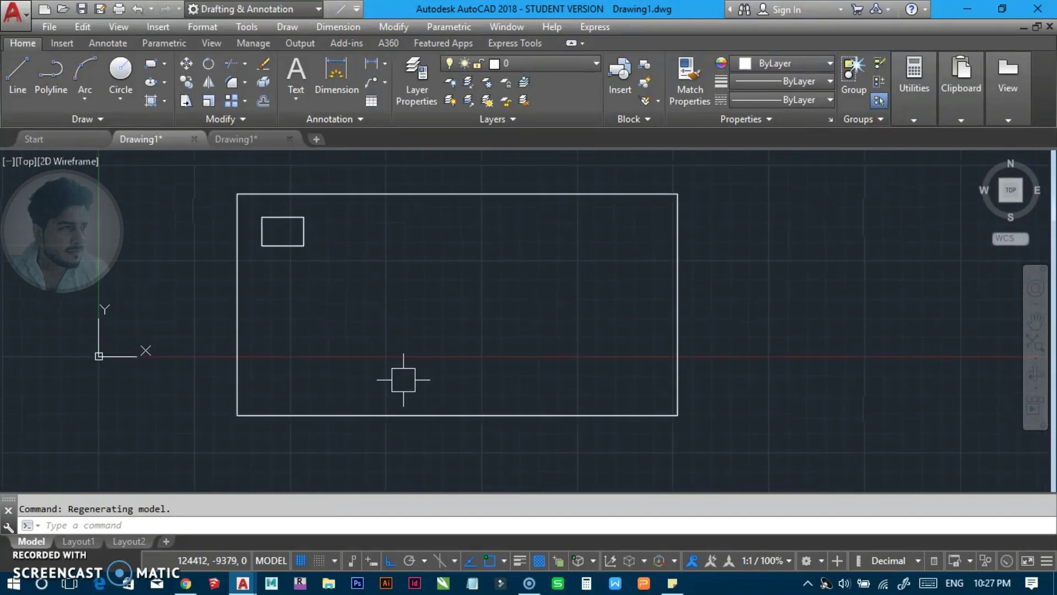